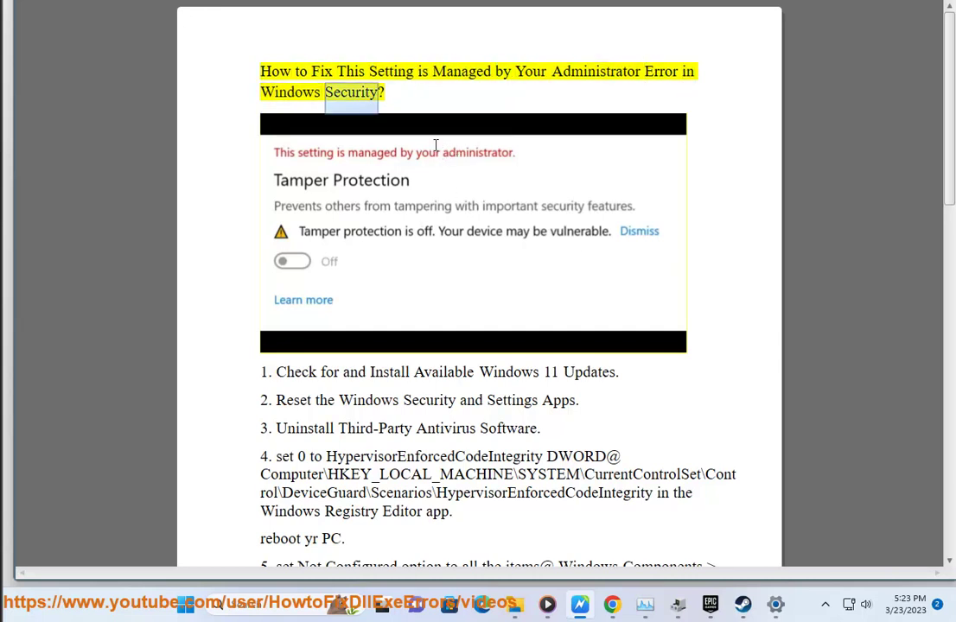
- Check for available updates in Windows Update, and return to the instructions document
click(186, 605)
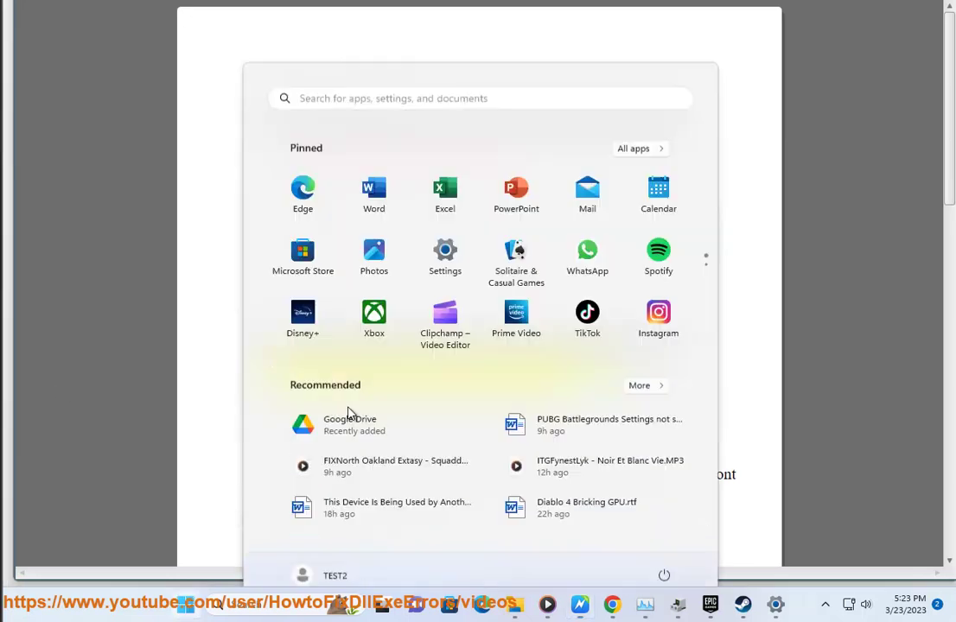
click(775, 604)
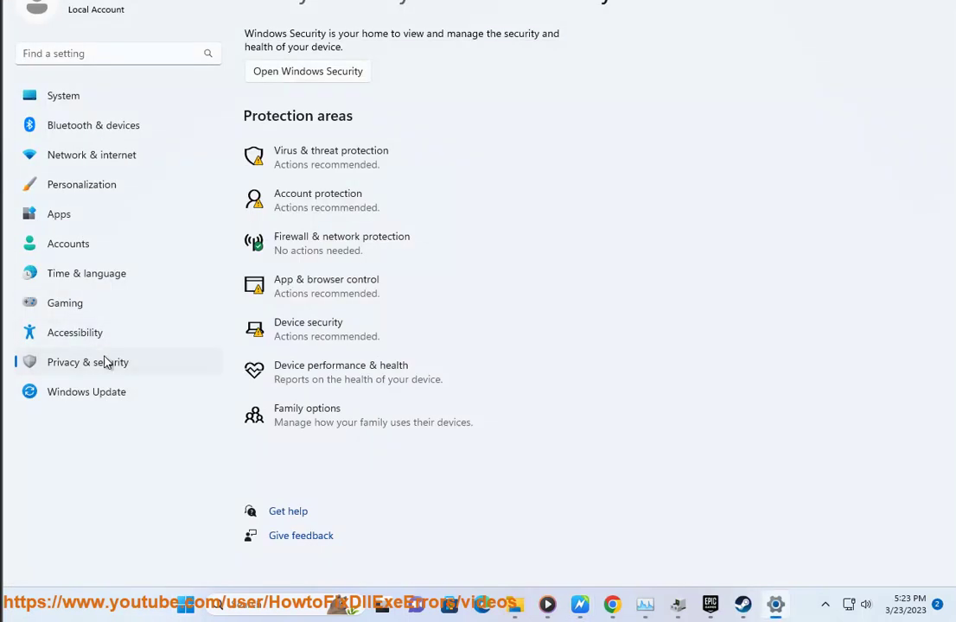
click(112, 391)
click(889, 61)
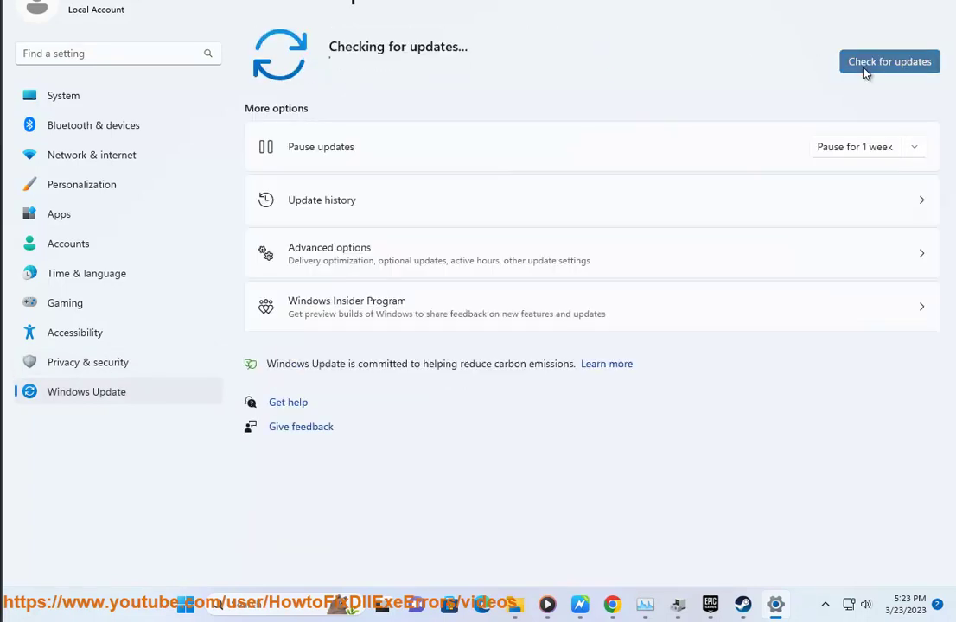
key(alt+Tab)
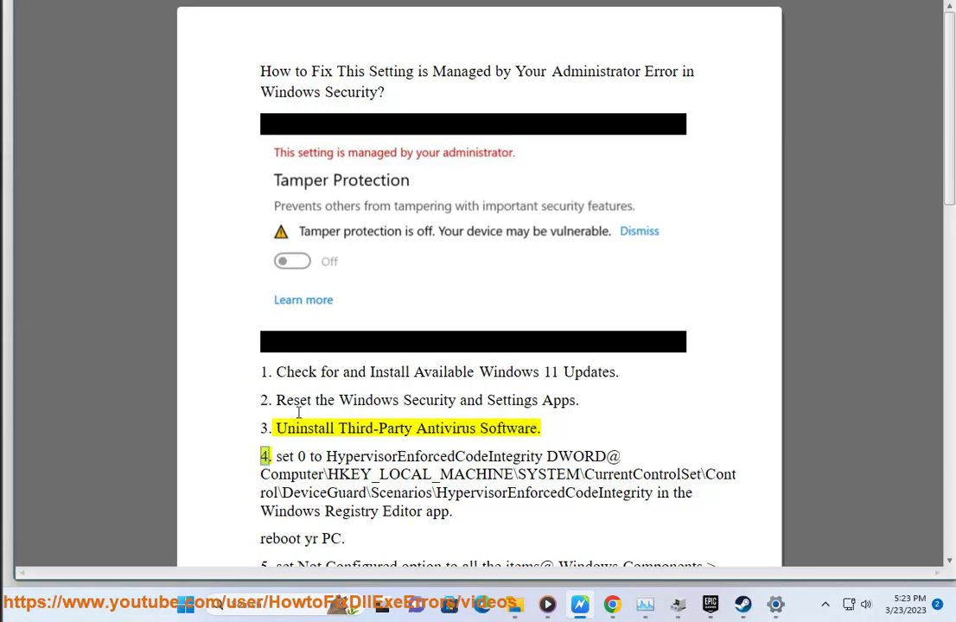
- Switch to Settings and search the installed apps for SECURITY
drag(276, 400, 456, 400)
click(775, 604)
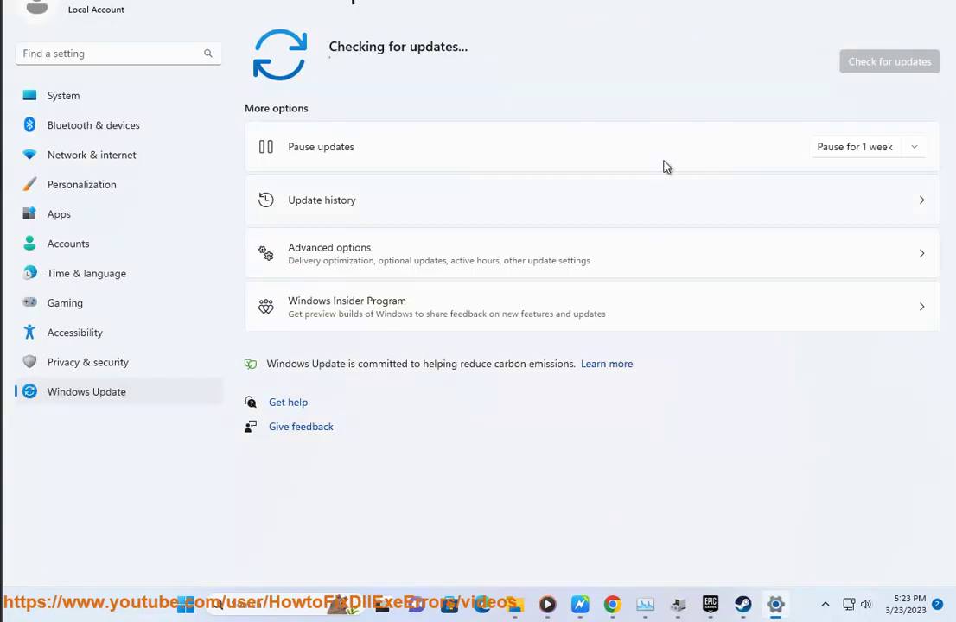
click(115, 219)
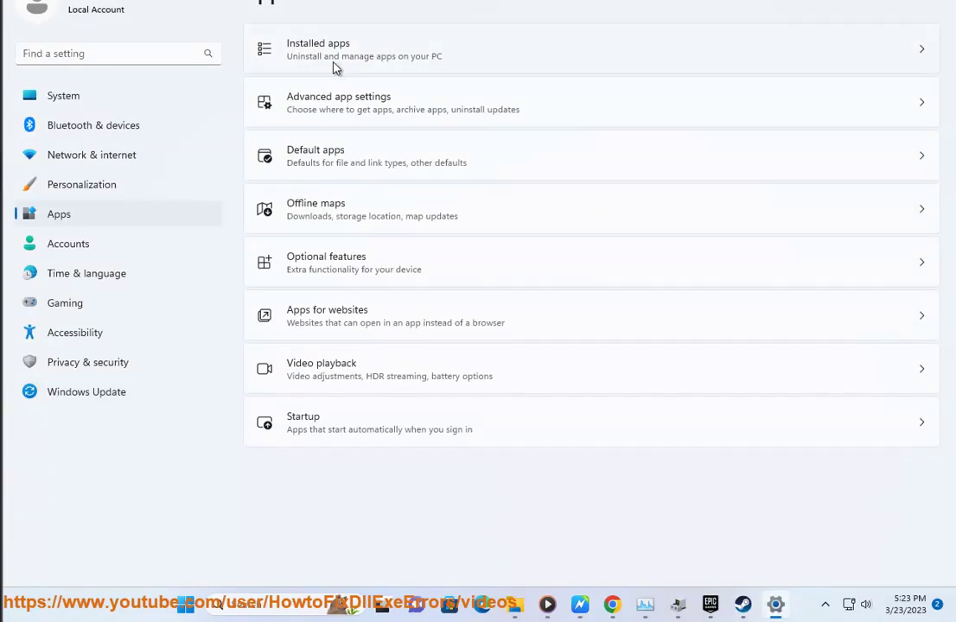
click(335, 64)
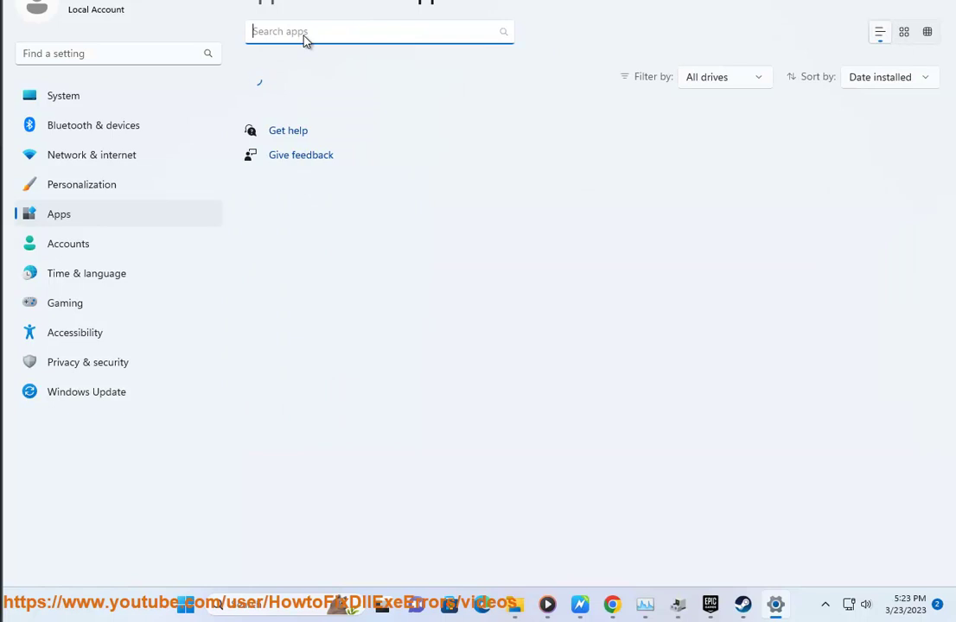
text(SECU)
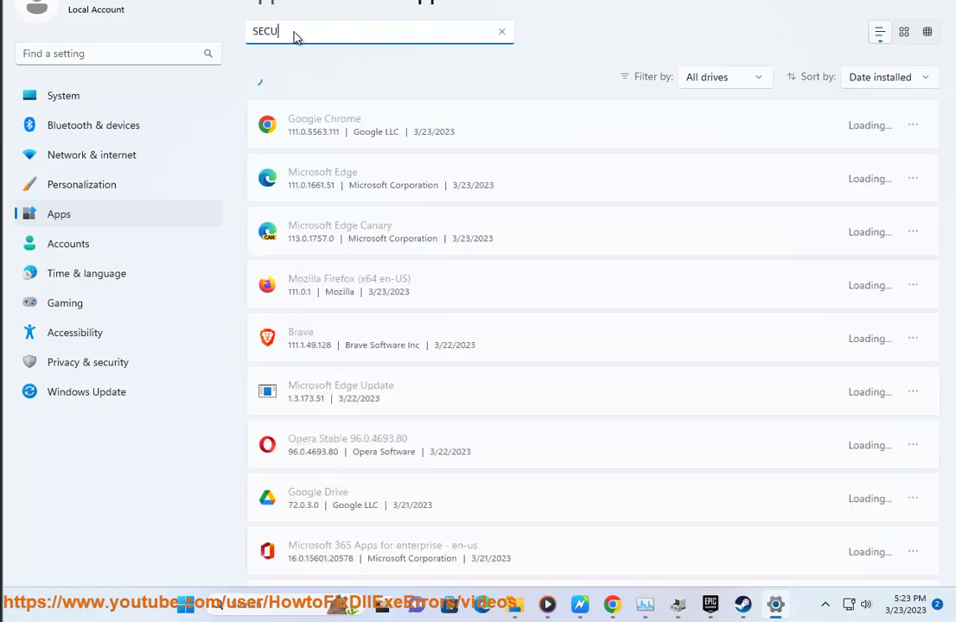
text(RITY)
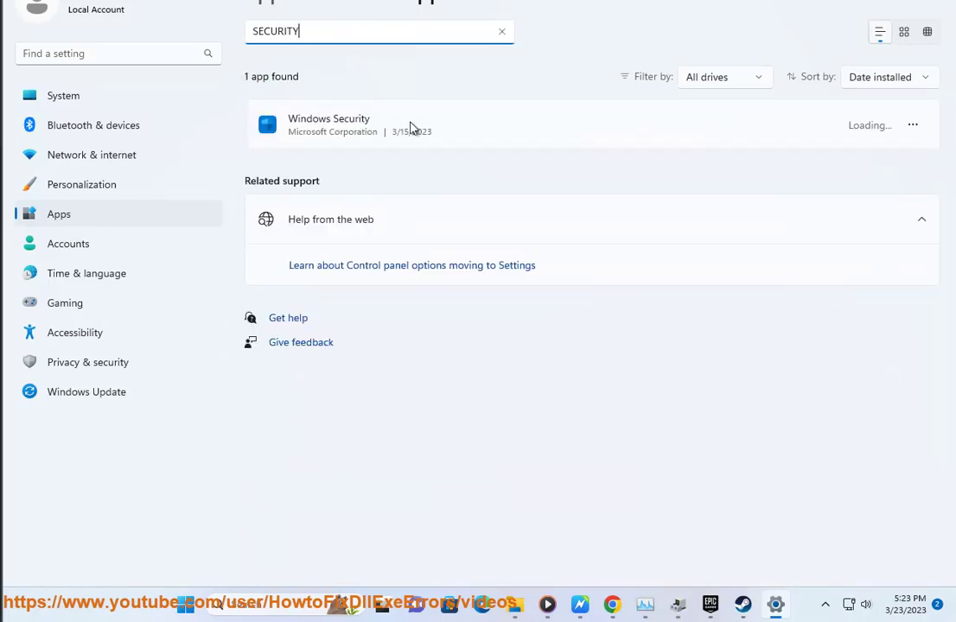
- Open the advanced options of Windows Security, choose to reset the app, and return to the instructions document
click(913, 130)
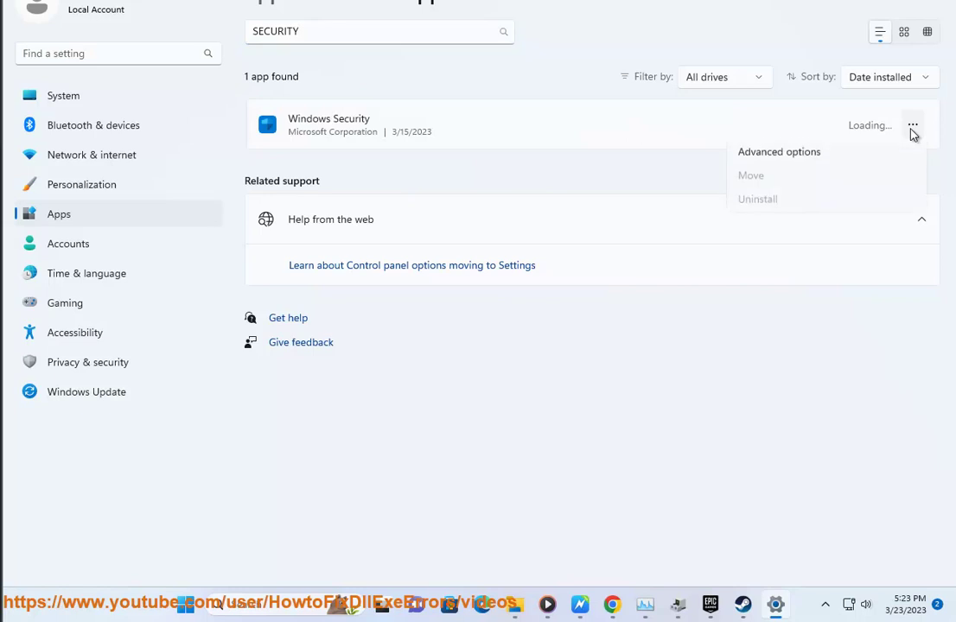
click(799, 167)
scroll(291, 432, down, 4)
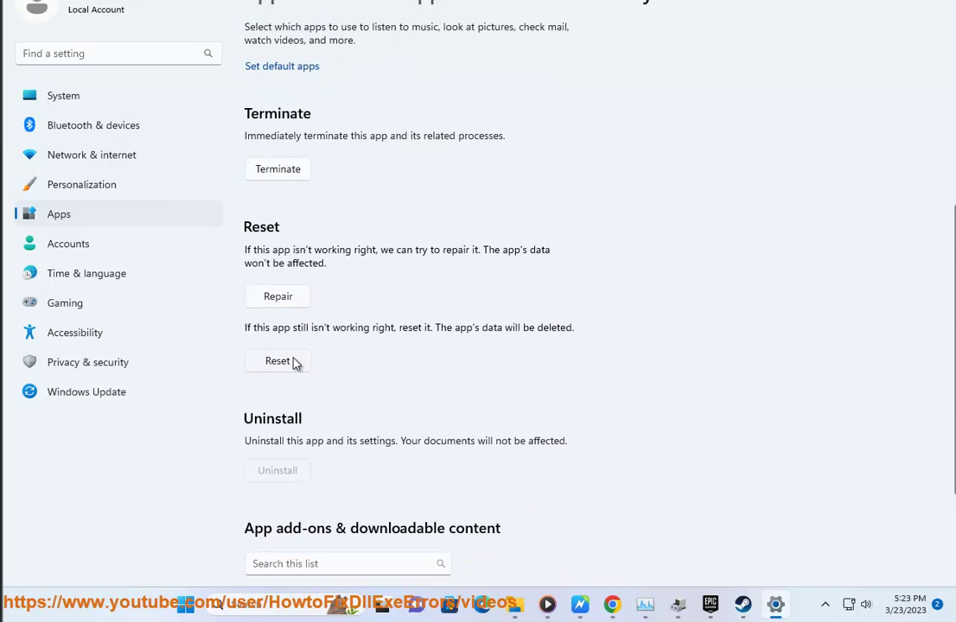
click(293, 362)
click(654, 396)
key(alt+Tab)
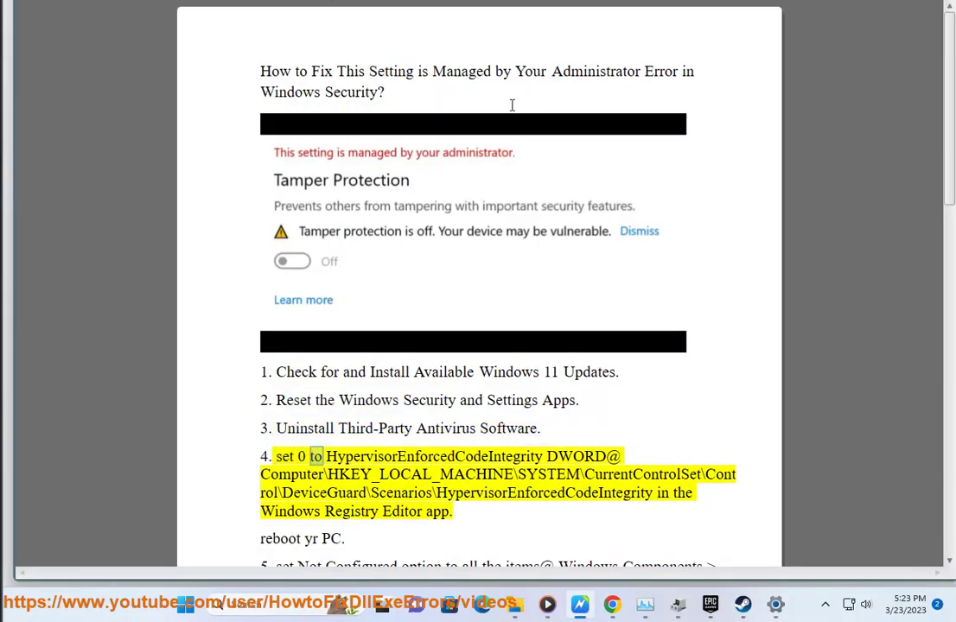
- Search Windows for the Registry Editor and launch it, allowing it to make changes to the device
click(289, 605)
text(re)
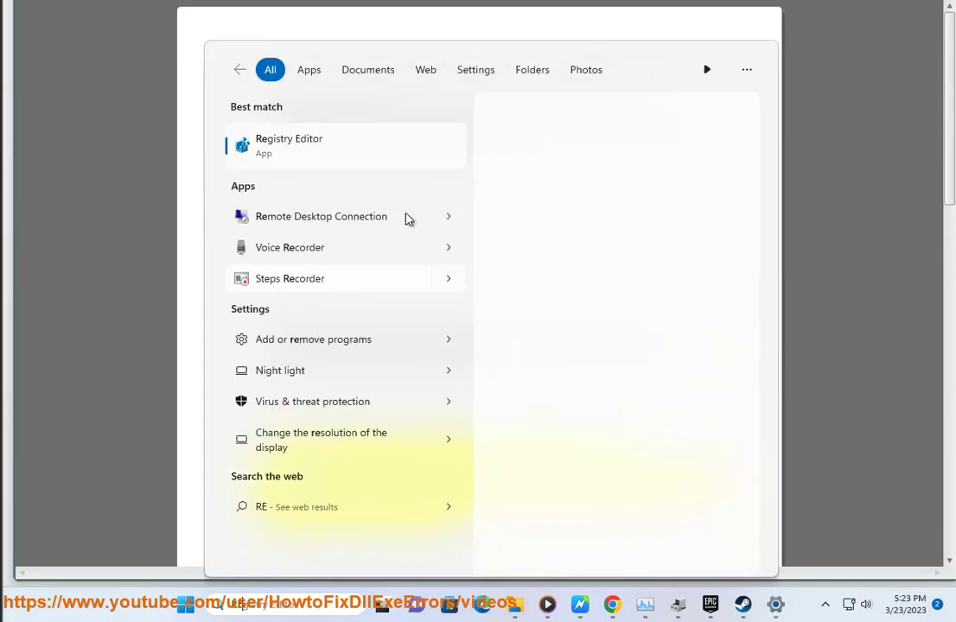
click(360, 148)
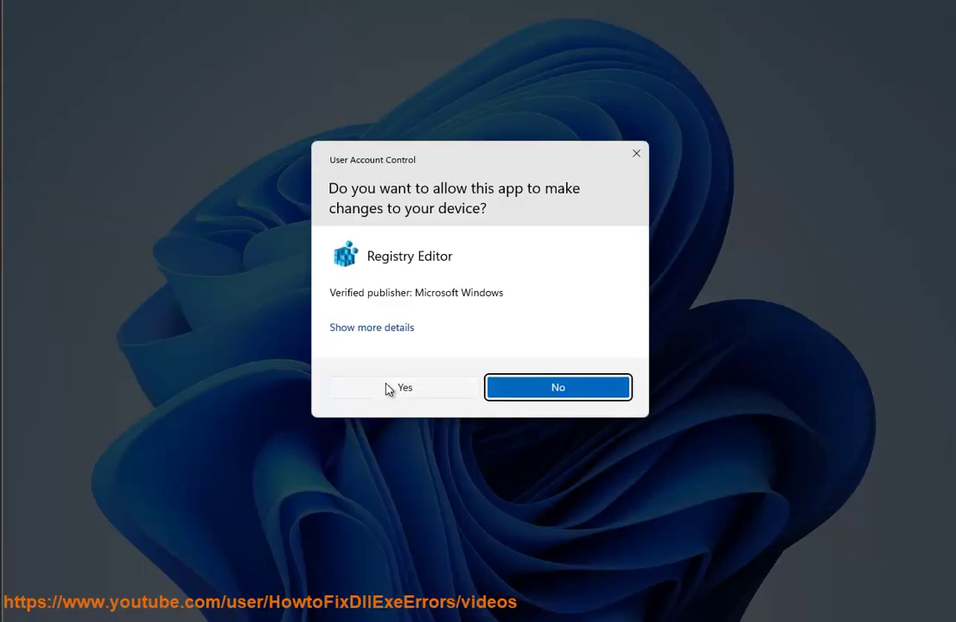
click(389, 388)
- Copy the HypervisorEnforcedCodeIntegrity registry path from the document and try to open it in the Registry Editor
click(461, 438)
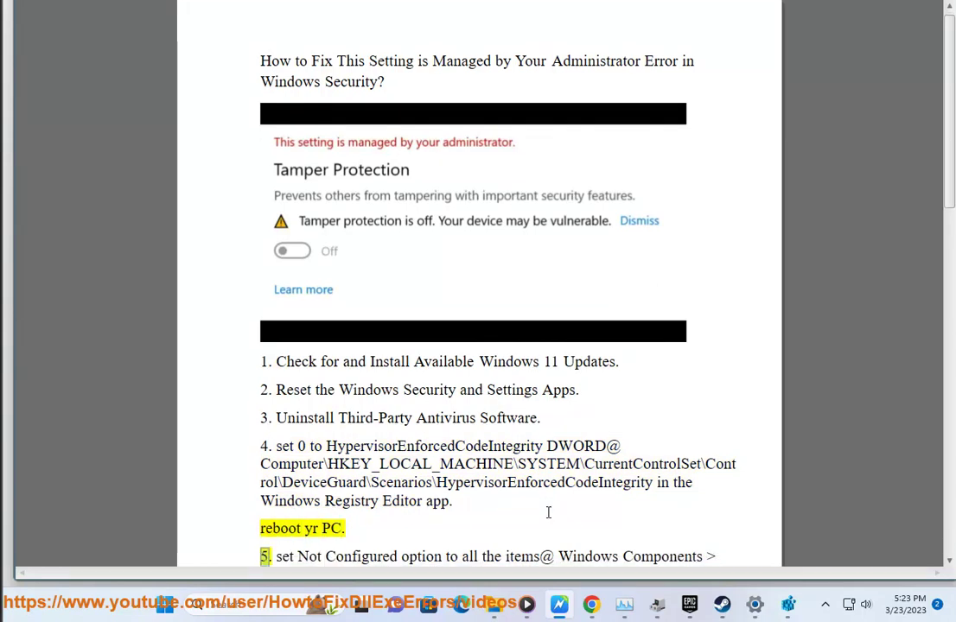
drag(653, 486, 254, 474)
key(ctrl+c)
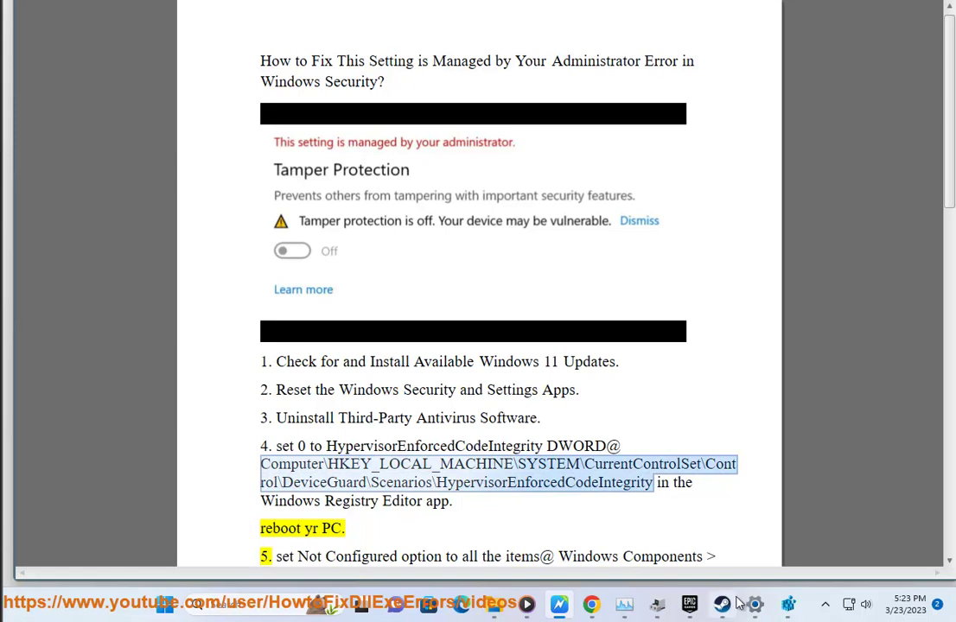
click(787, 604)
click(296, 93)
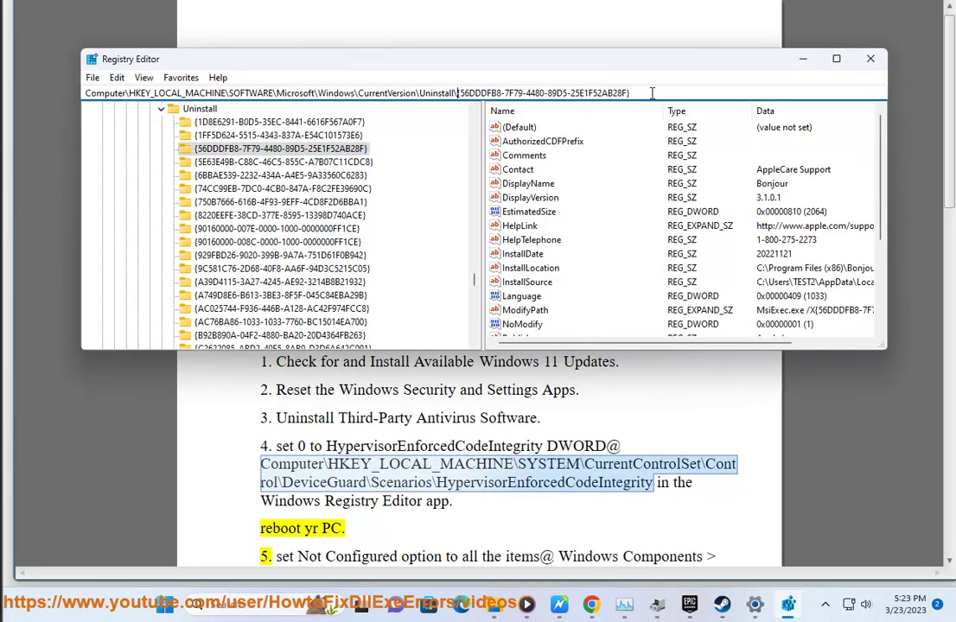
key(ctrl+v)
key(Return)
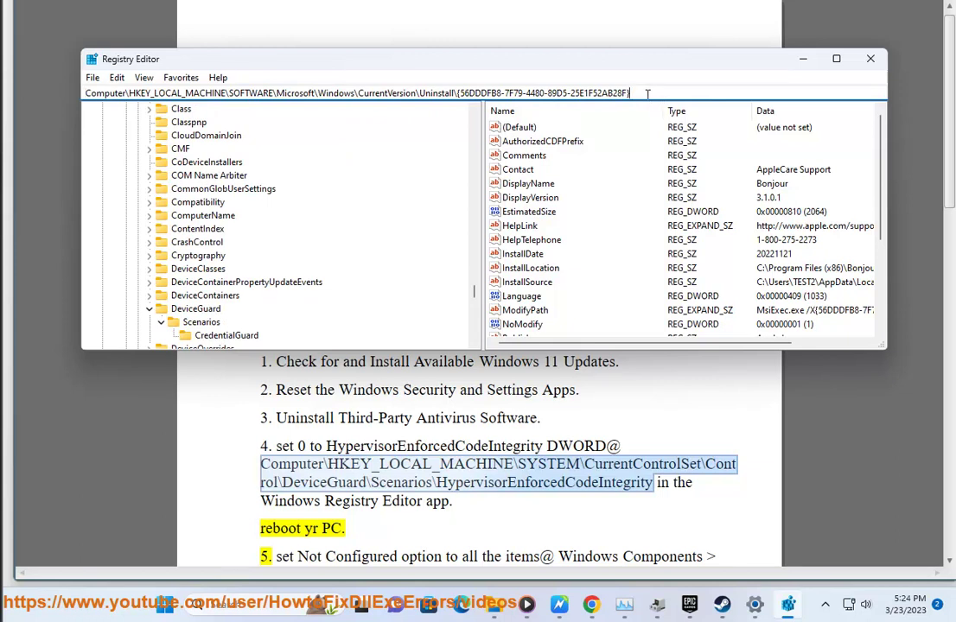
- Go to the registry key Computer\HKEY_LOCAL_MACHINE\SYSTEM\CurrentControlSet\Control\DeviceGuard\Scenarios by shortening the copied path
click(646, 92)
key(ctrl+v)
drag(467, 93, 742, 91)
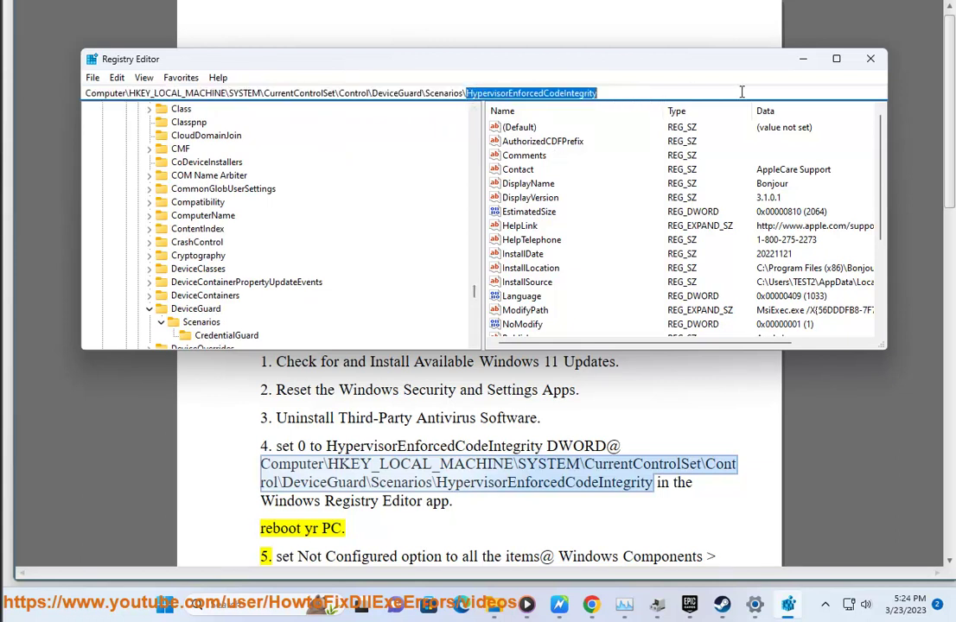
key(BackSpace)
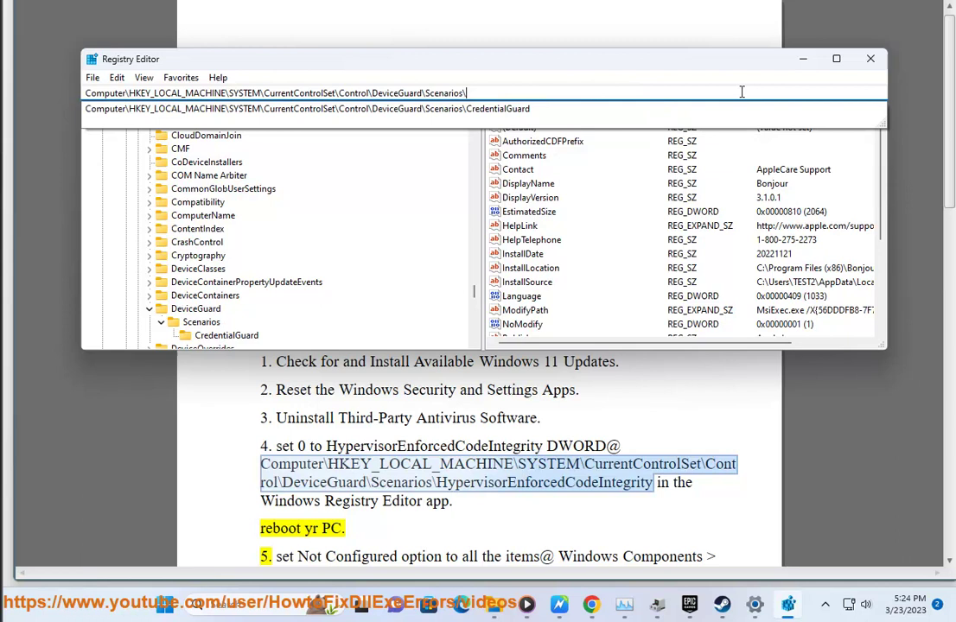
key(Return)
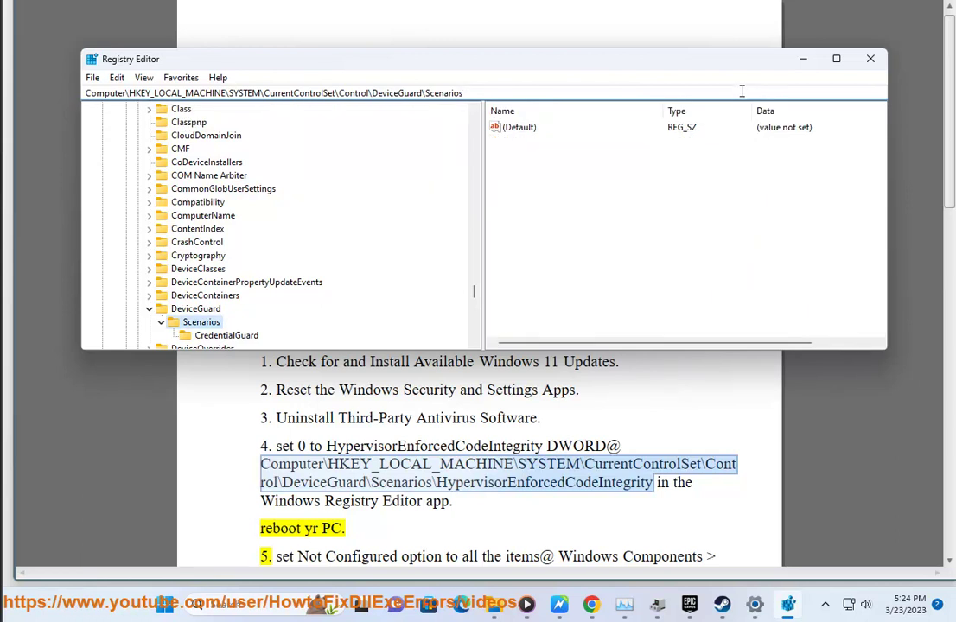
- Copy the name HypervisorEnforcedCodeIntegrity from instruction 4 in the document
click(527, 474)
double_click(577, 484)
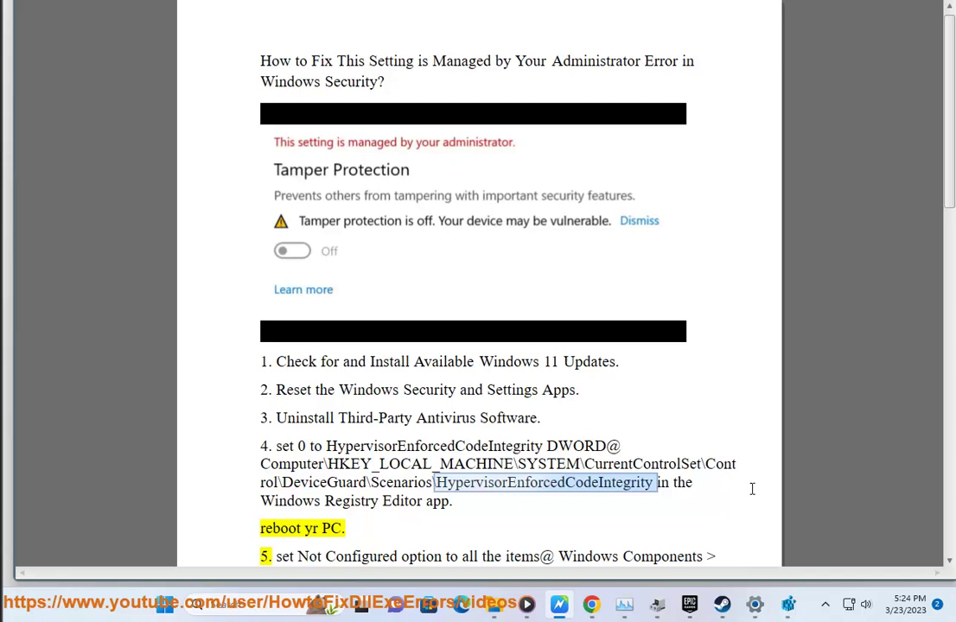
double_click(451, 445)
key(ctrl+c)
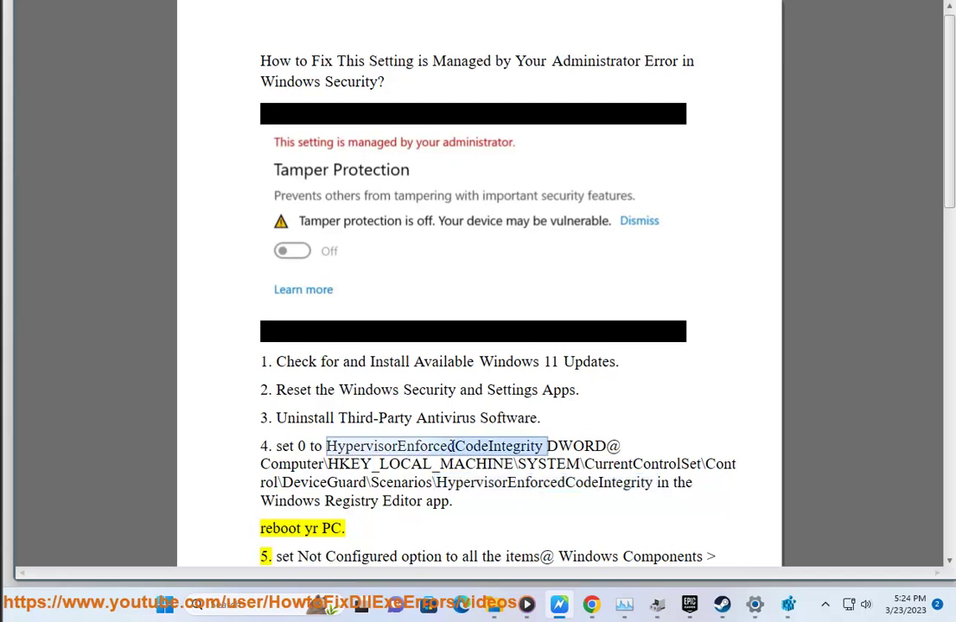
- Create a key named HypervisorEnforcedCodeIntegrity under the Scenarios key in the Registry Editor
click(788, 603)
right_click(204, 327)
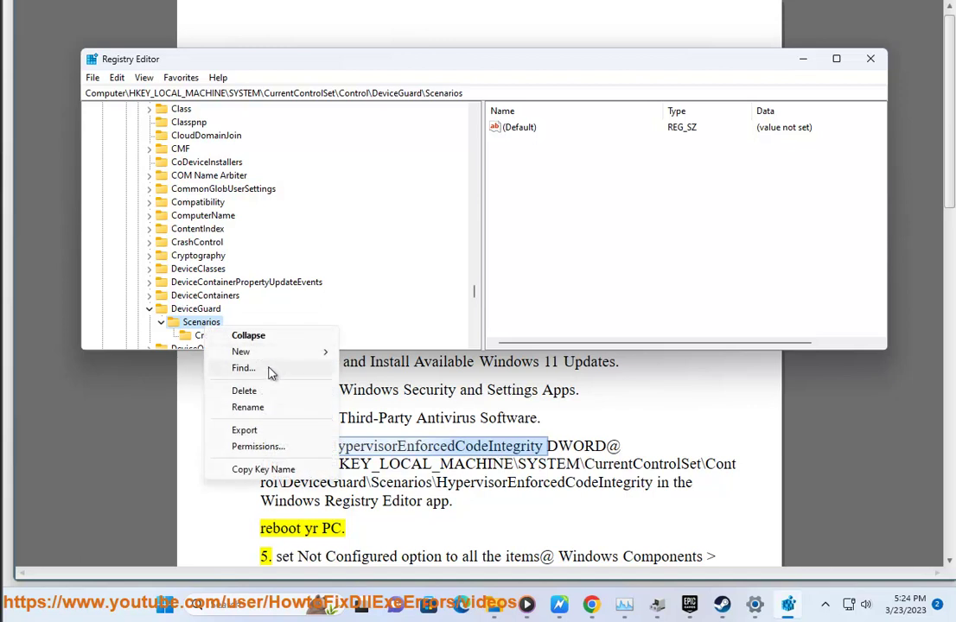
mouse_move(286, 352)
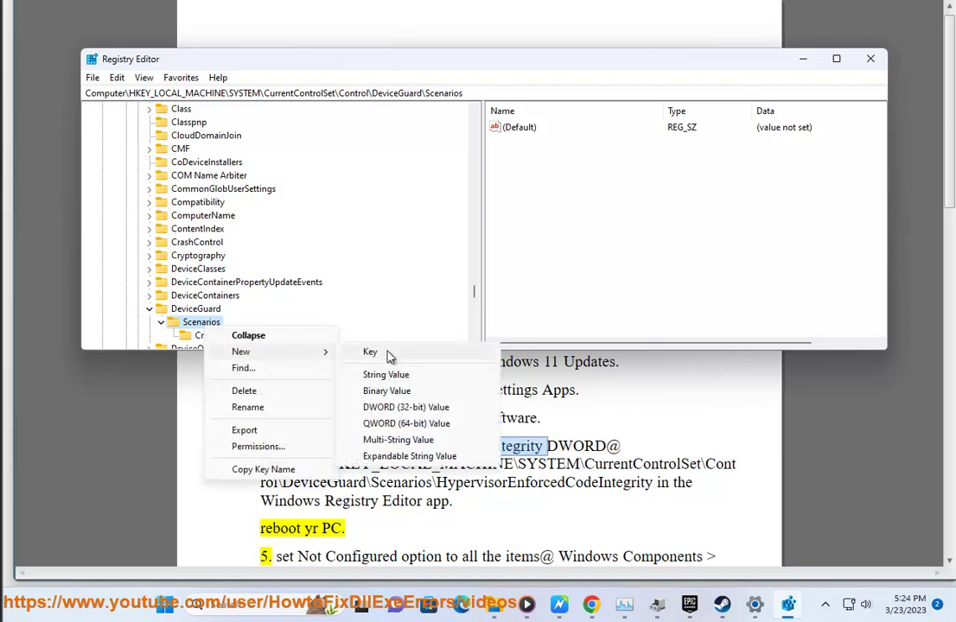
click(384, 353)
key(ctrl+v)
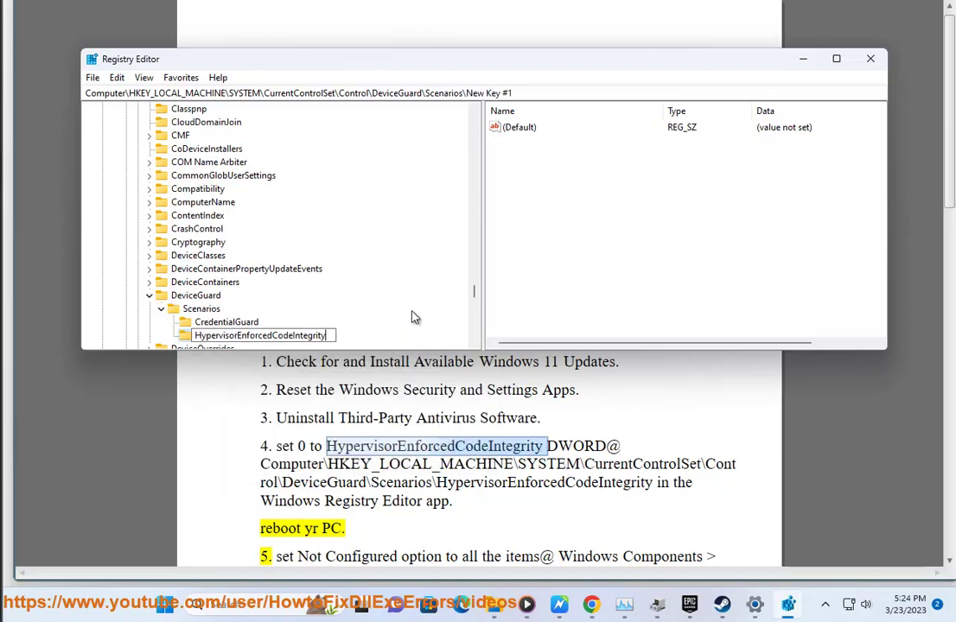
key(Return)
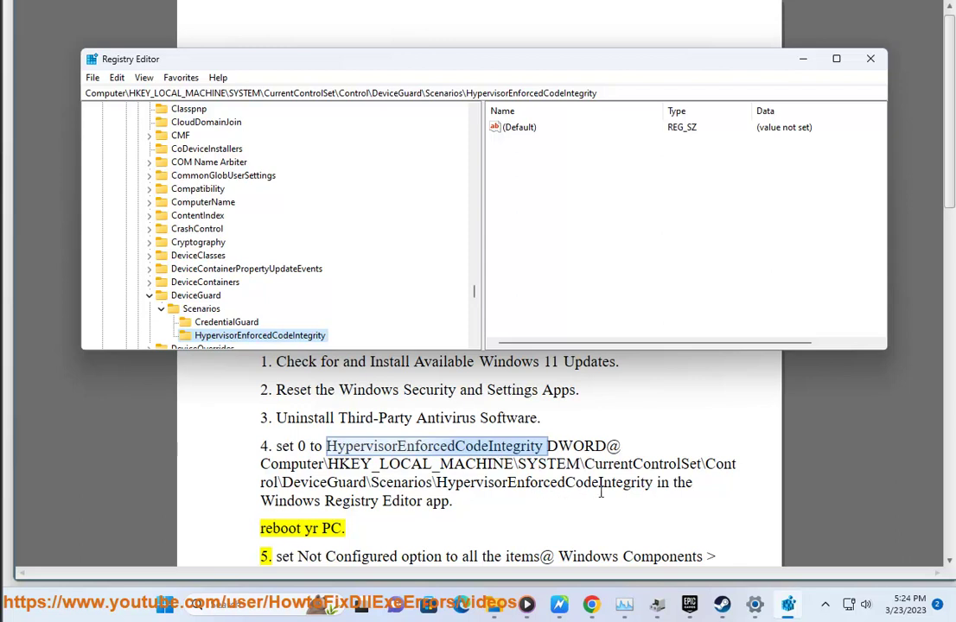
- Create a DWORD (32-bit) value named HypervisorEnforcedCodeIntegrity in the new key and open it for editing
right_click(640, 164)
mouse_move(687, 170)
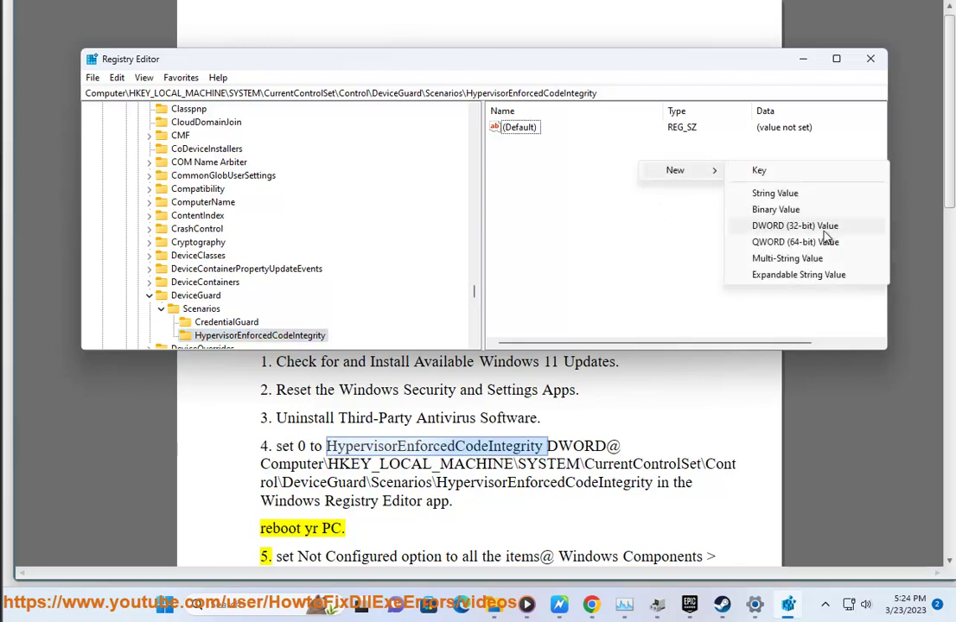
click(823, 228)
key(ctrl+v)
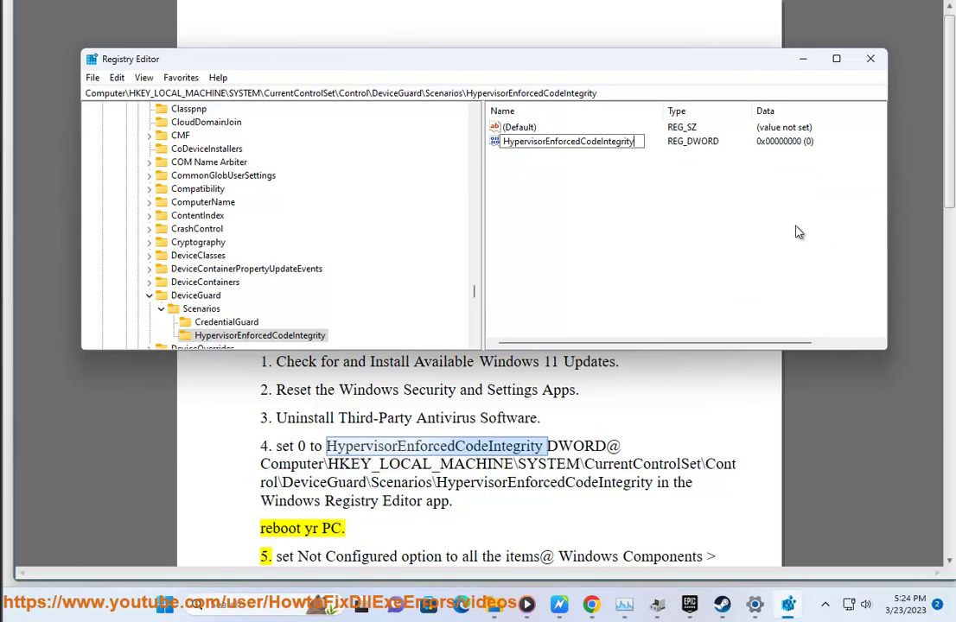
key(Return)
key(Return)
drag(251, 115, 654, 168)
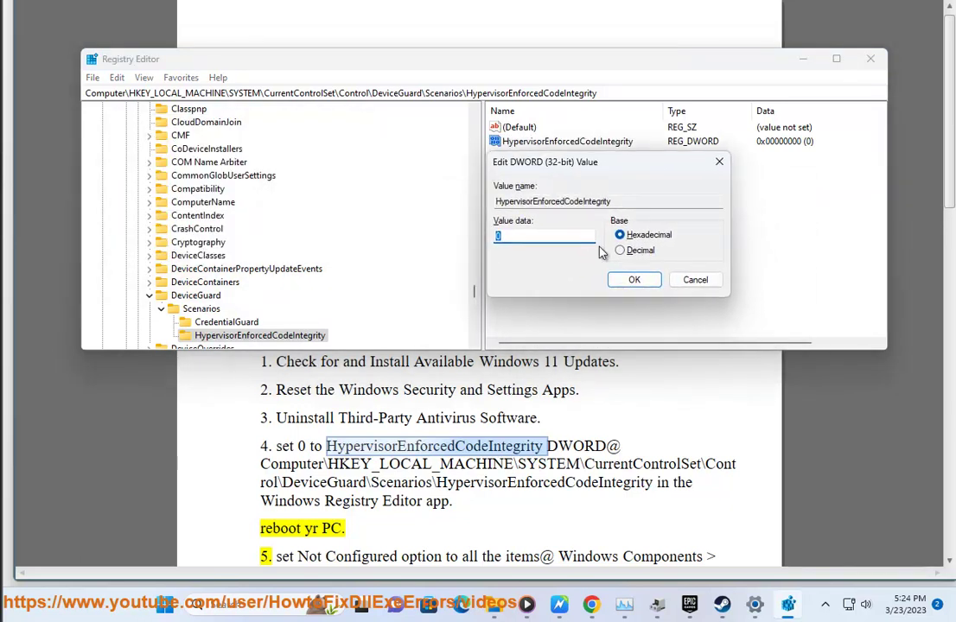
- Display the restart option among the PC's power choices and dismiss it
click(165, 605)
click(664, 554)
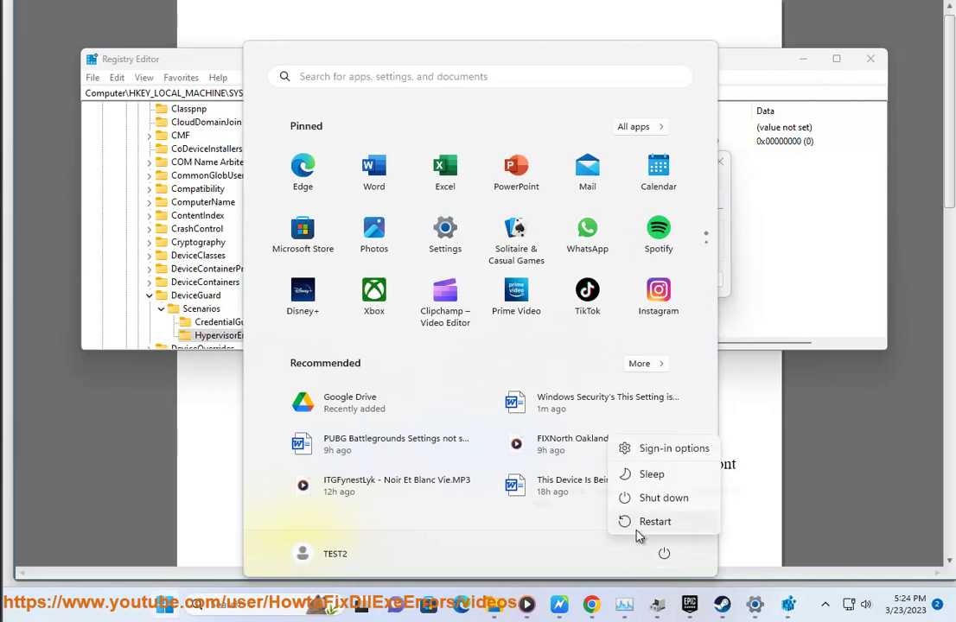
click(726, 259)
- Cancel the value edit and delete the HypervisorEnforcedCodeIntegrity DWORD and its key
click(687, 277)
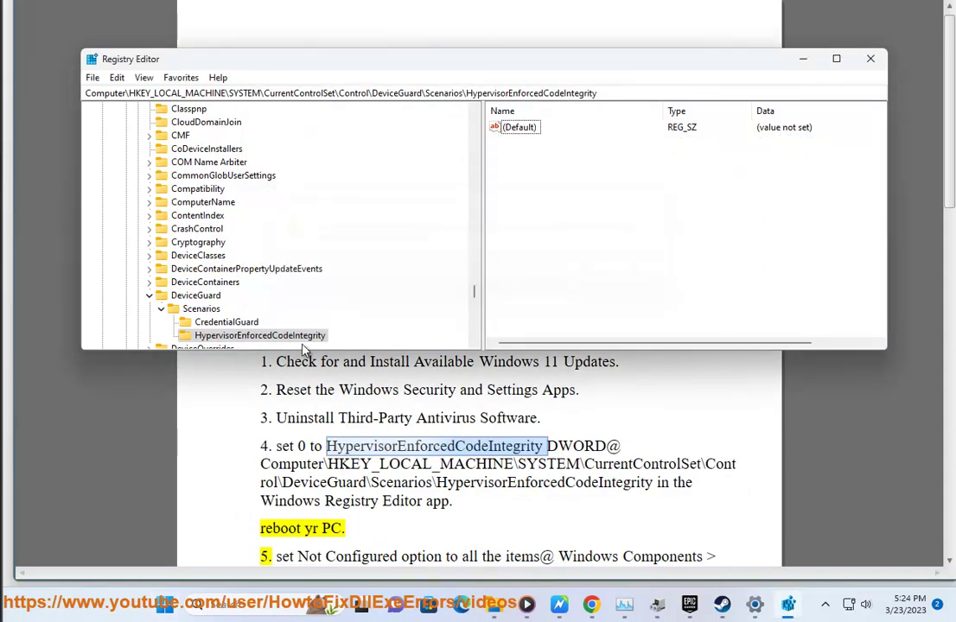
key(Delete)
key(Return)
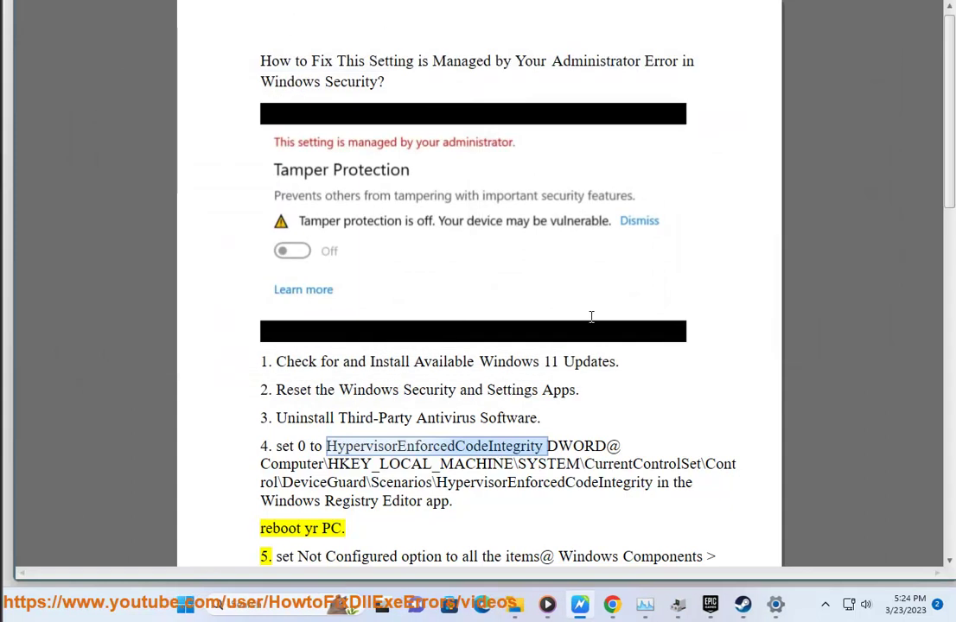
- Search Windows for the group policy editor and open the Local Group Policy Editor
scroll(636, 380, down, 1)
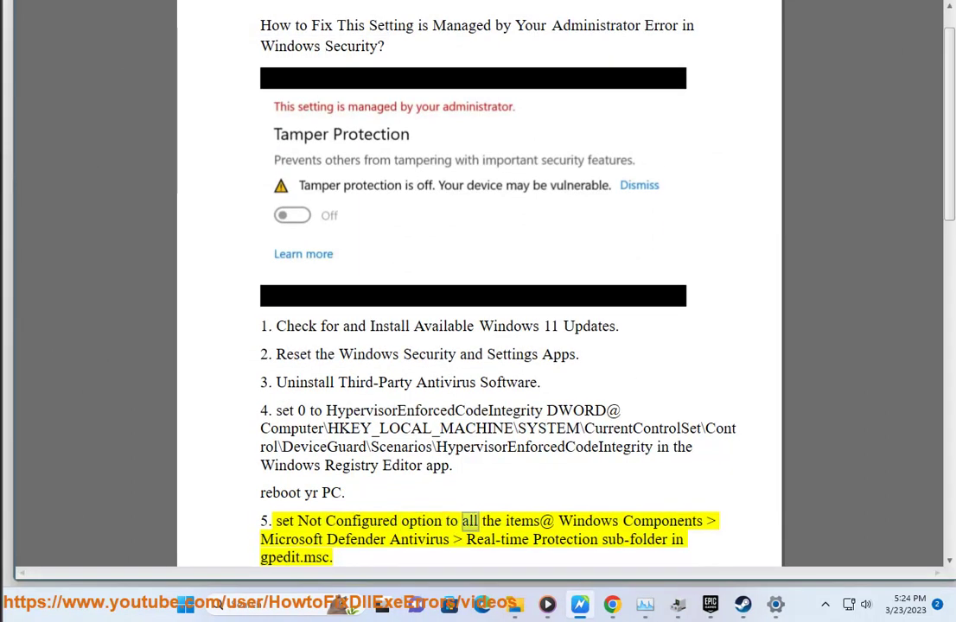
click(275, 596)
text(GROUP)
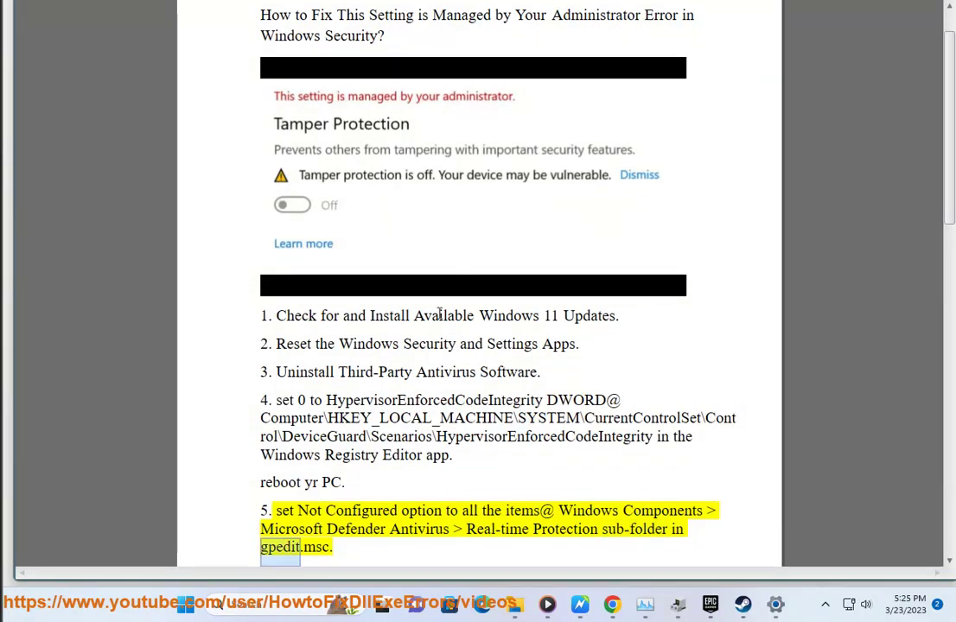
scroll(450, 362, down, 2)
scroll(449, 363, down, 3)
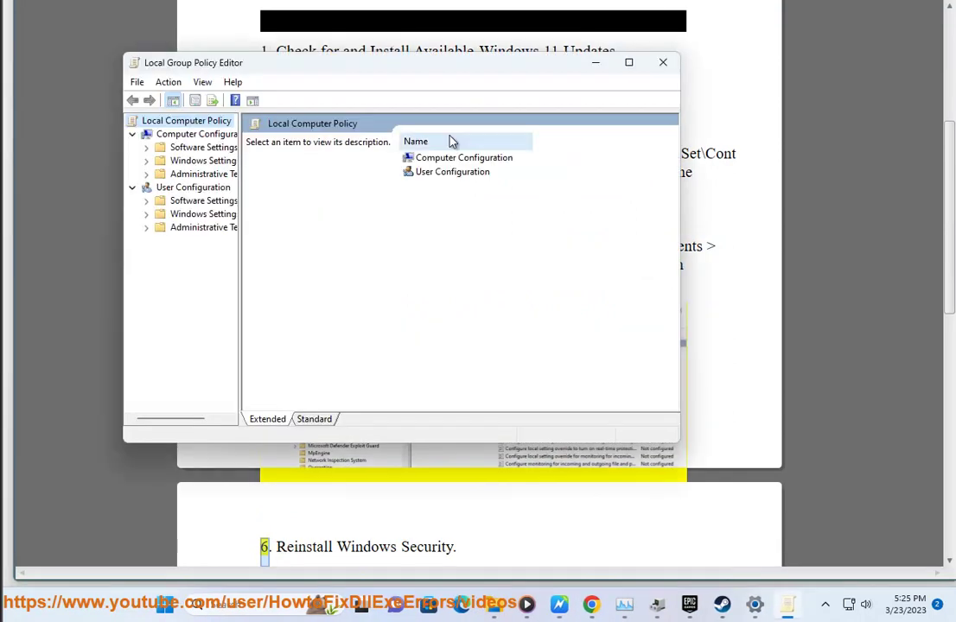
- Close Settings, Steam, Epic Games Launcher and the other leftover utility windows, keeping the Local Group Policy Editor open
right_click(754, 605)
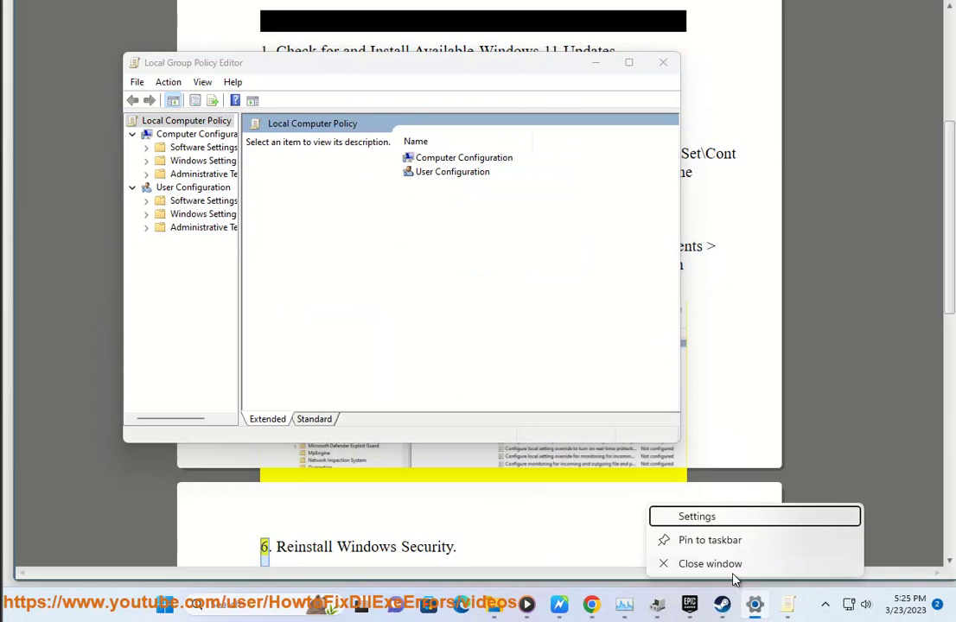
click(732, 566)
right_click(743, 608)
click(721, 566)
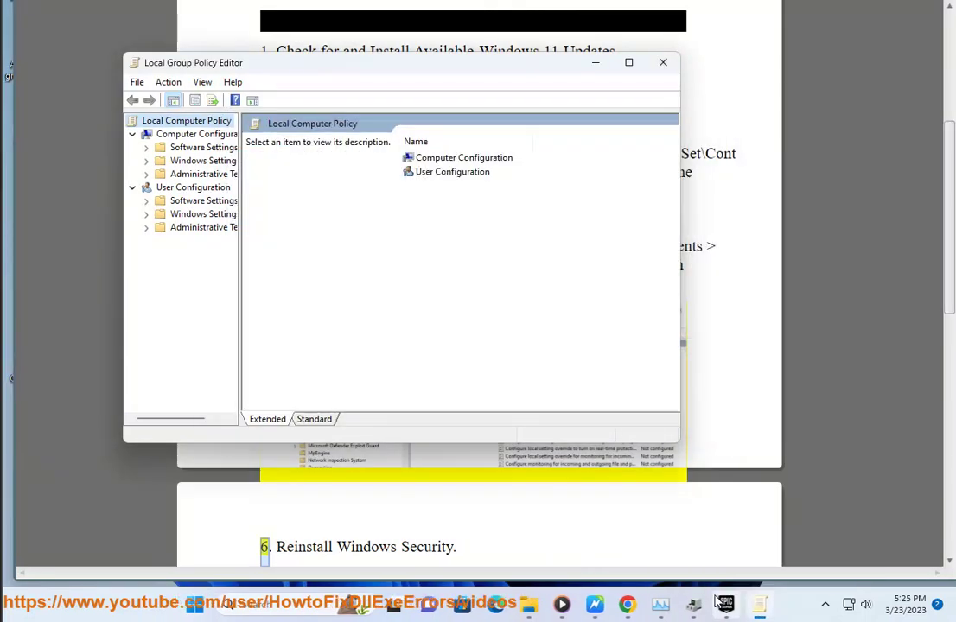
right_click(725, 605)
click(707, 568)
right_click(694, 605)
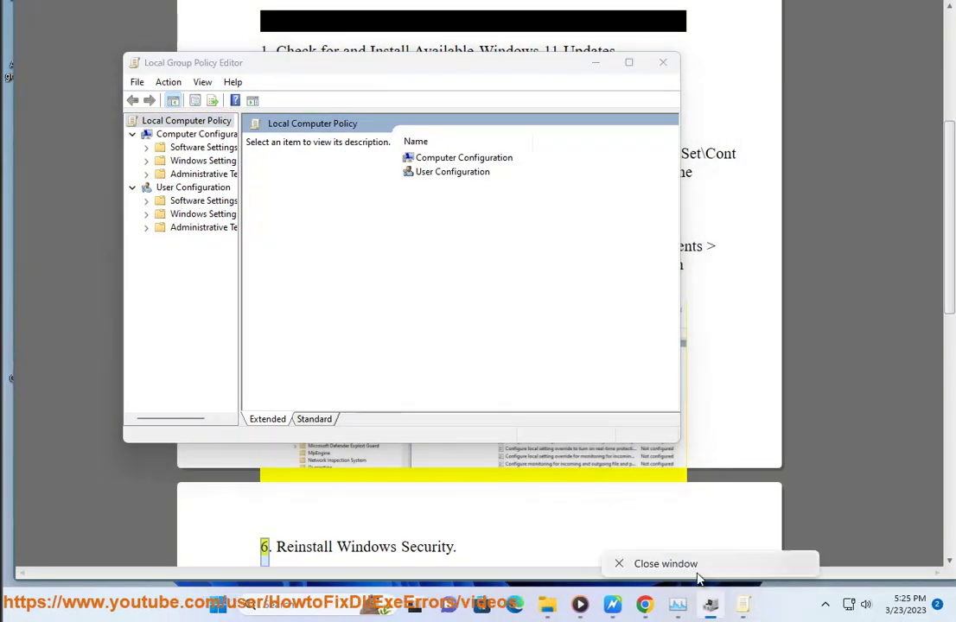
click(695, 570)
right_click(694, 605)
click(683, 569)
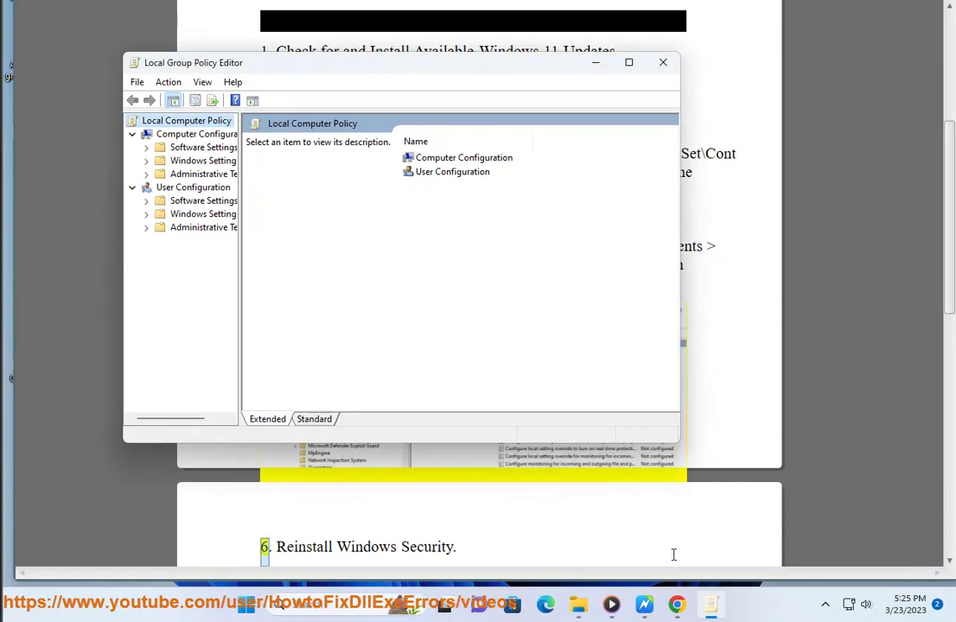
- Move the policy editor off the instructions and open Windows Components under Computer Configuration > Administrative Templates
drag(410, 72, 659, 298)
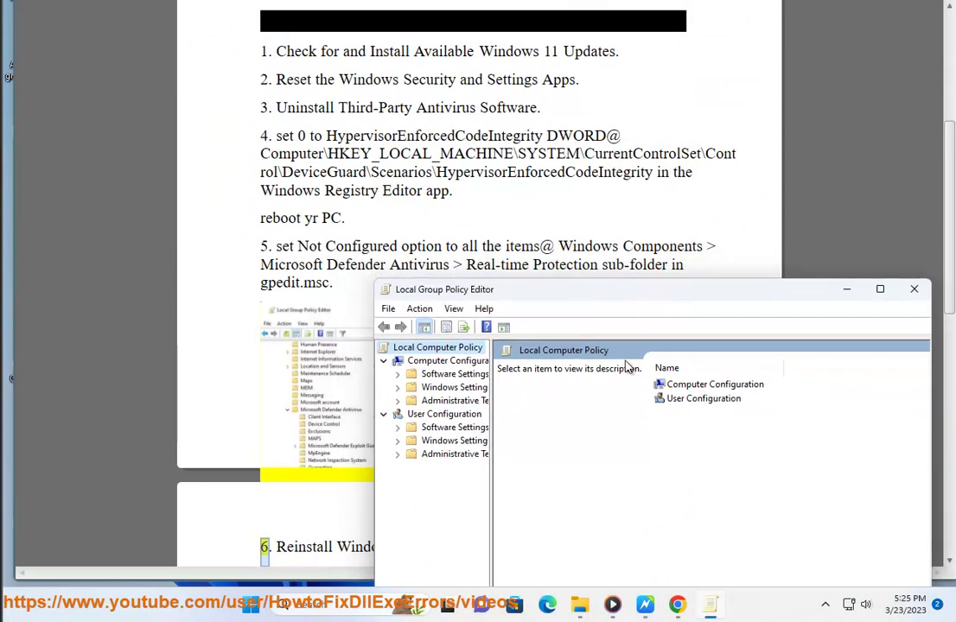
click(698, 388)
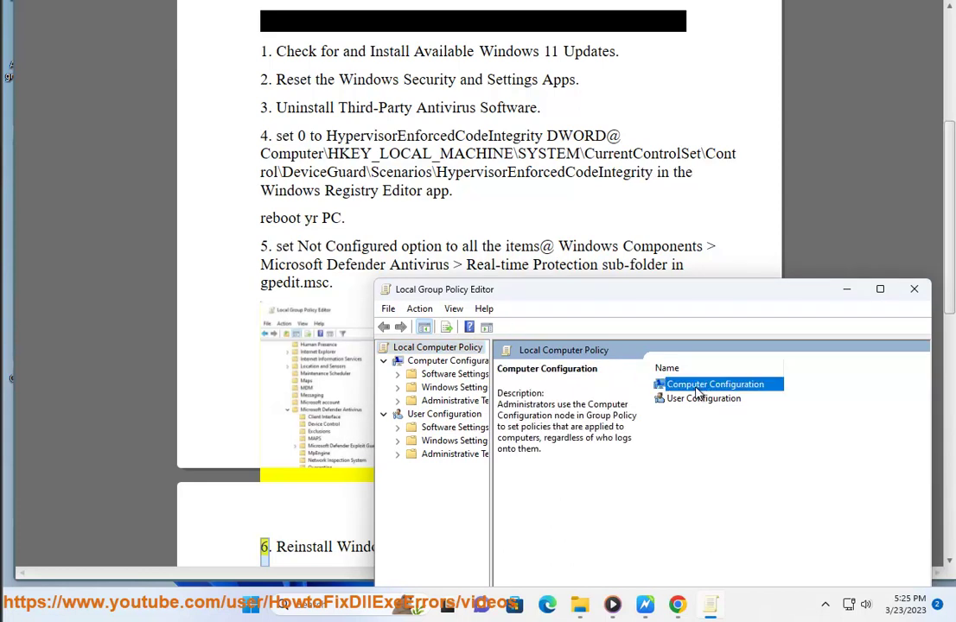
double_click(697, 389)
double_click(698, 413)
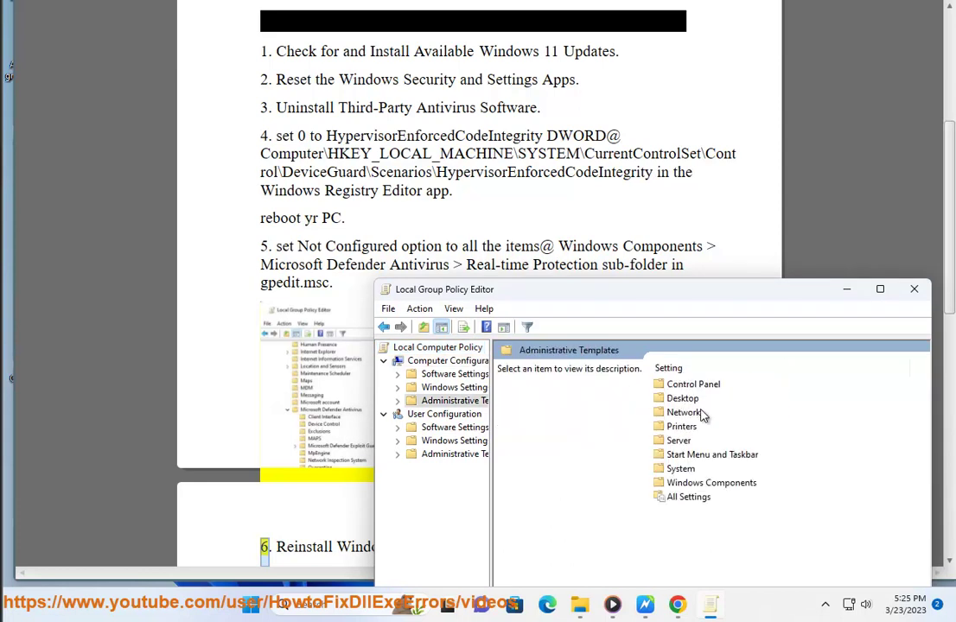
double_click(696, 484)
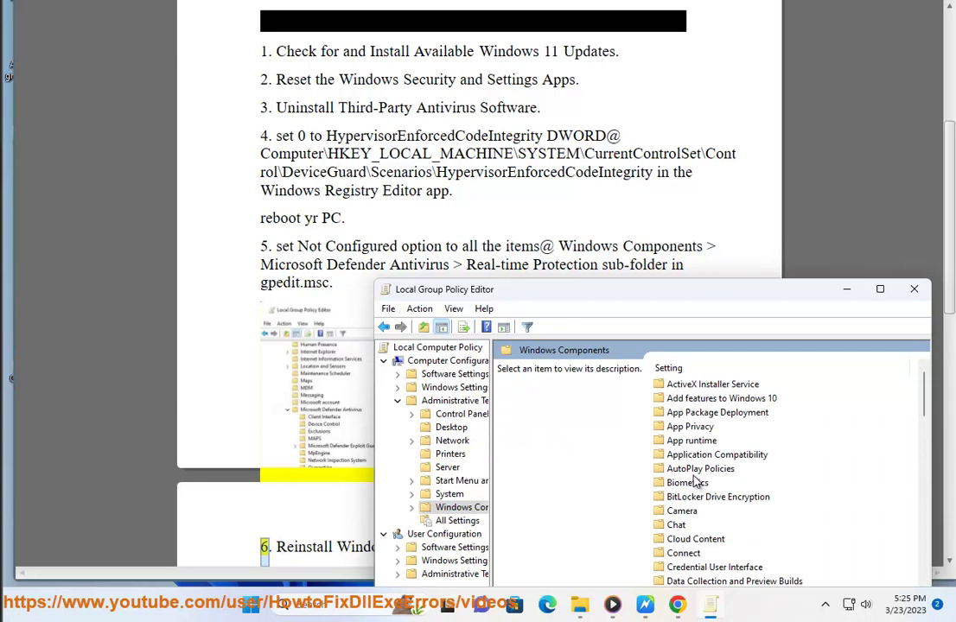
- Reposition the policy editor higher on the desktop and open the Microsoft Defender Antivirus folder within Windows Components
drag(627, 302, 623, 110)
click(728, 378)
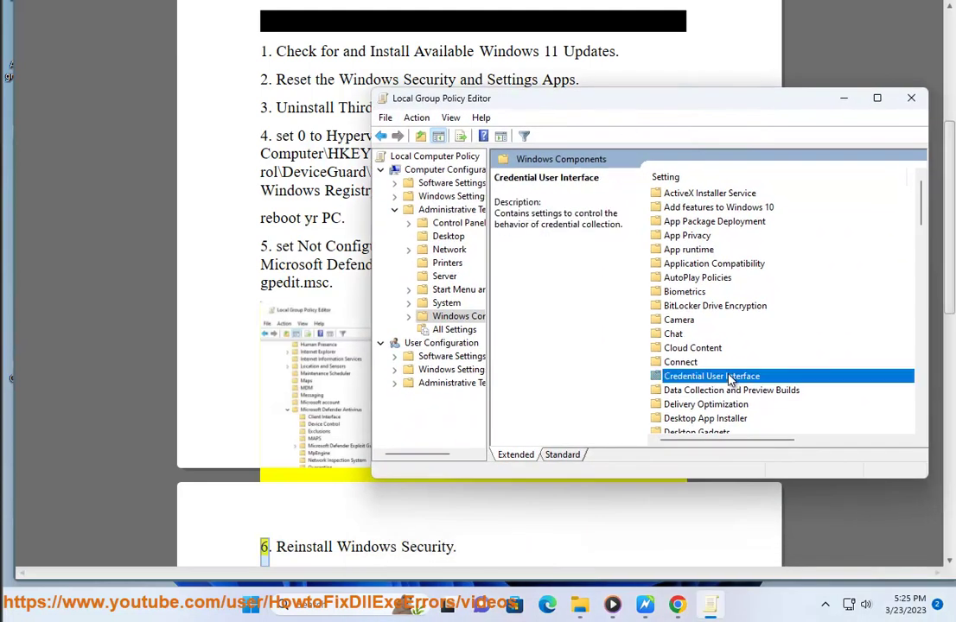
key(m)
click(729, 292)
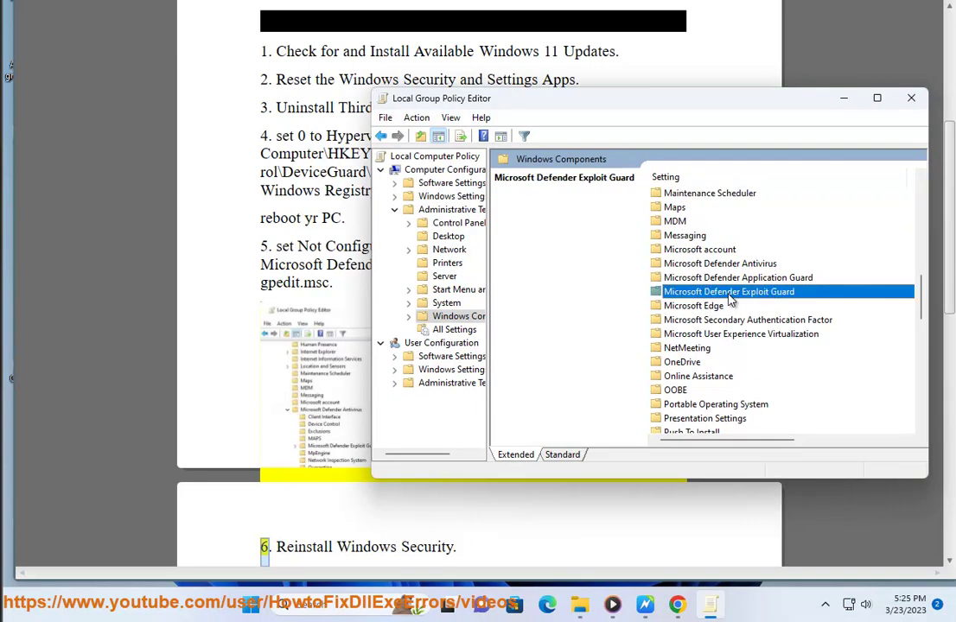
click(731, 279)
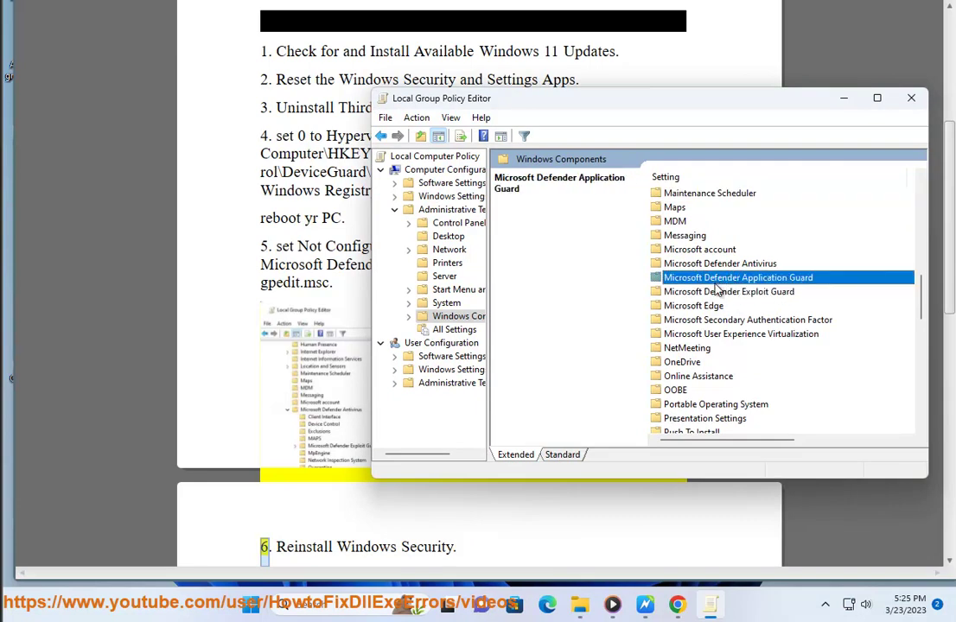
click(711, 266)
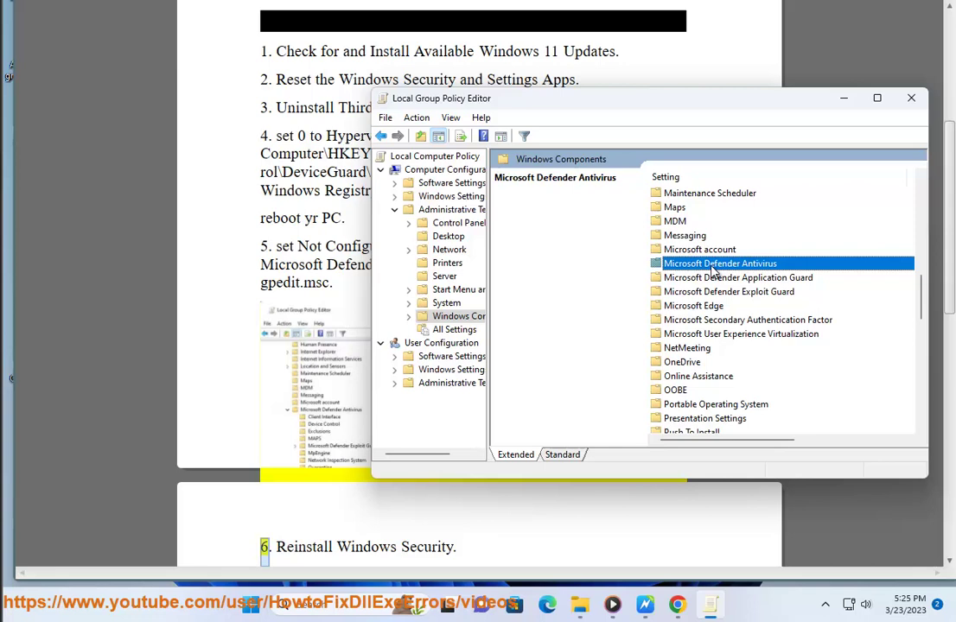
double_click(713, 265)
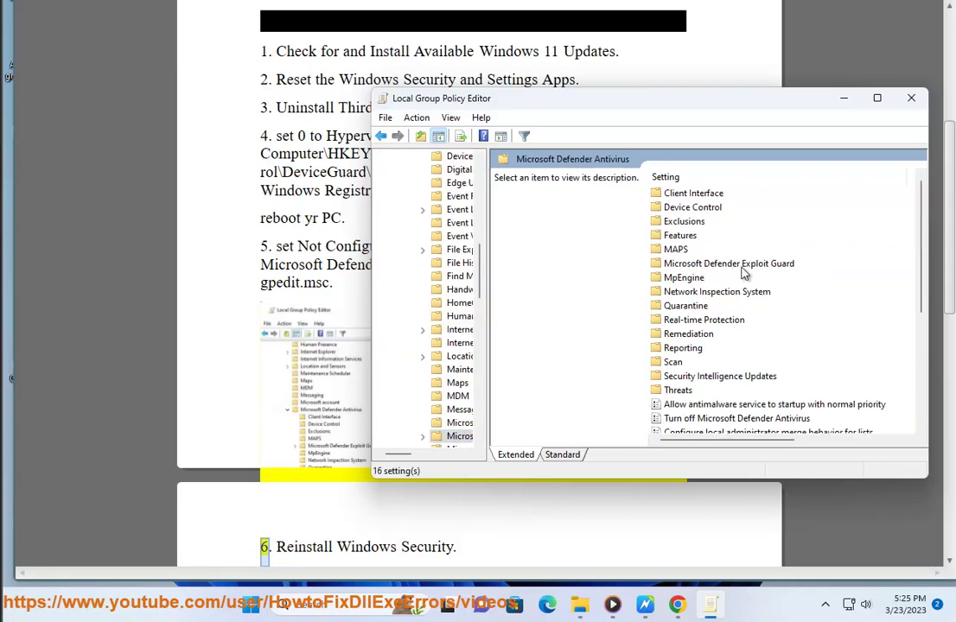
- Open the Real-time Protection folder, examine the states of its policy settings, and minimize the policy editor
click(723, 612)
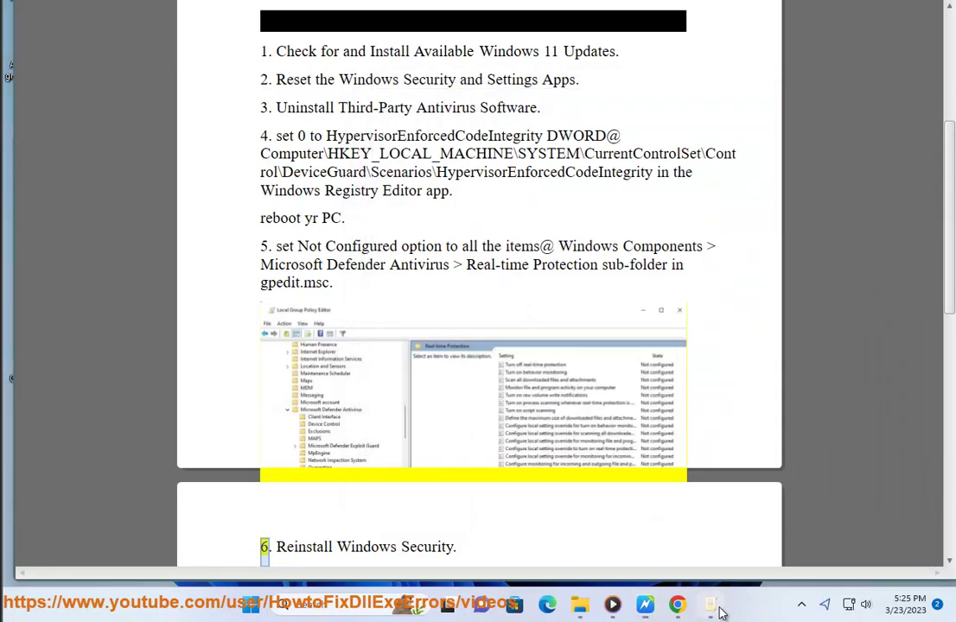
click(722, 611)
click(724, 320)
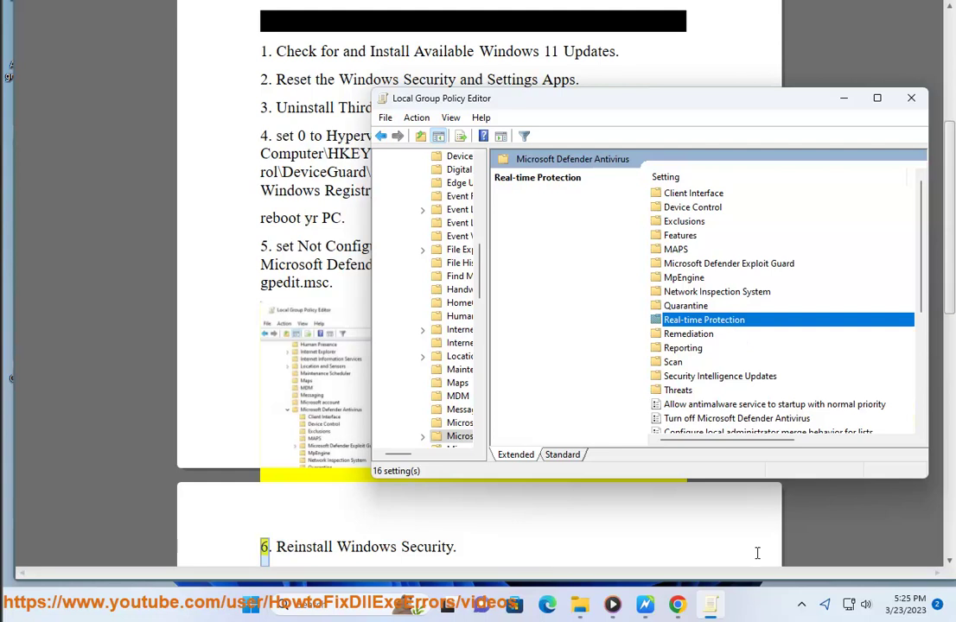
click(709, 610)
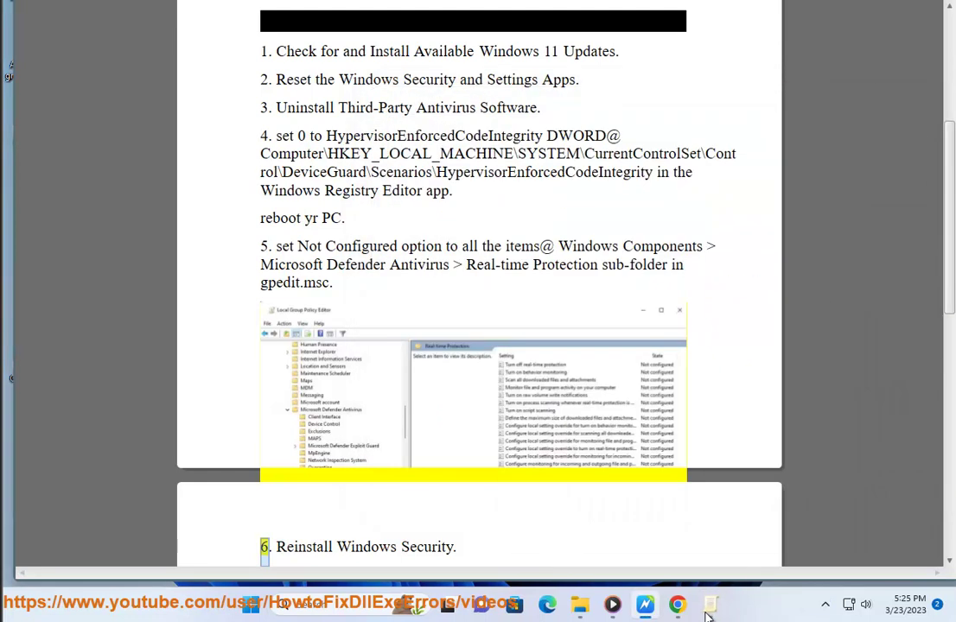
click(708, 612)
double_click(709, 321)
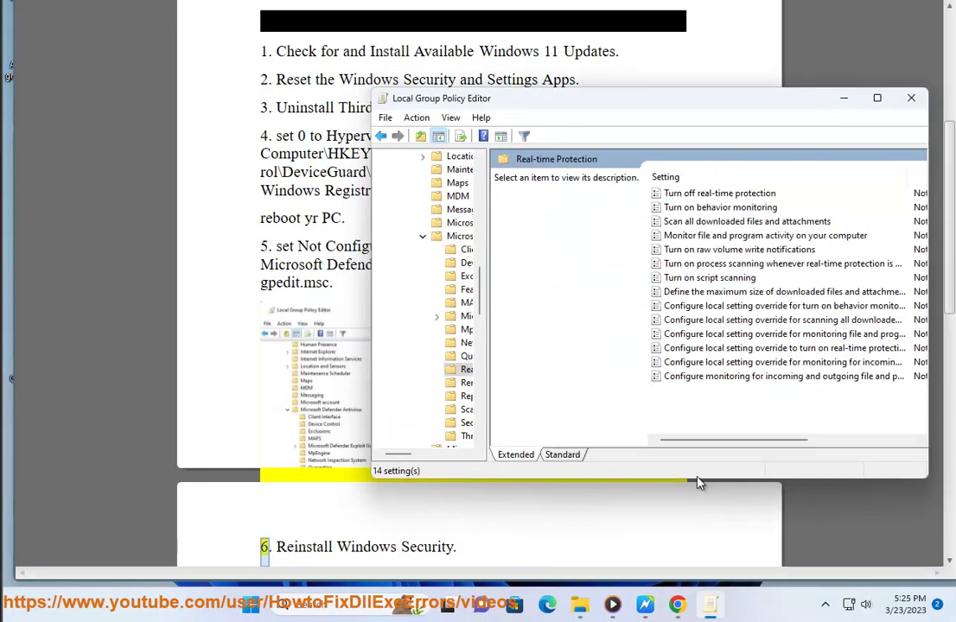
drag(715, 441, 757, 443)
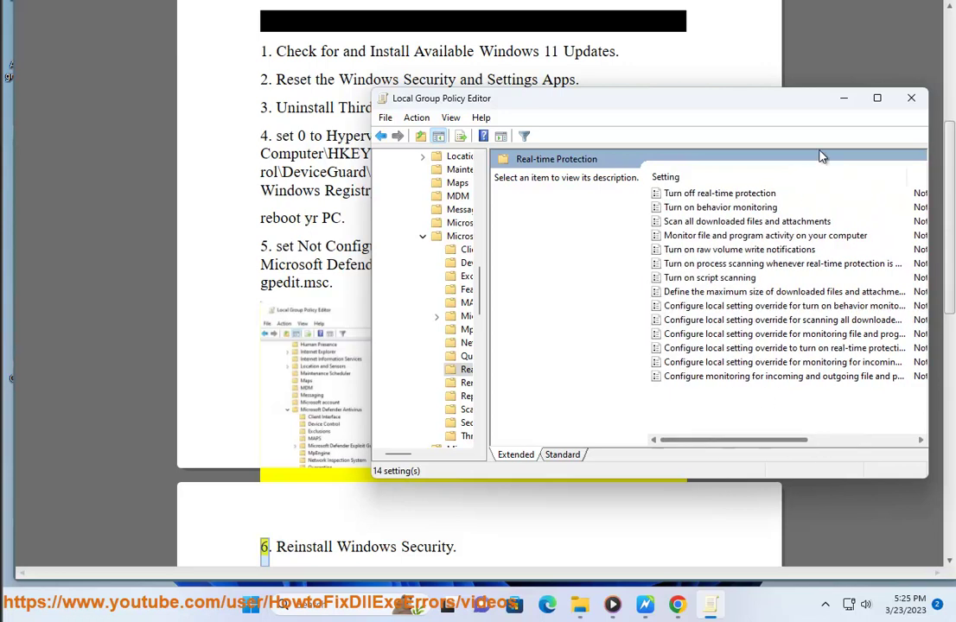
click(843, 97)
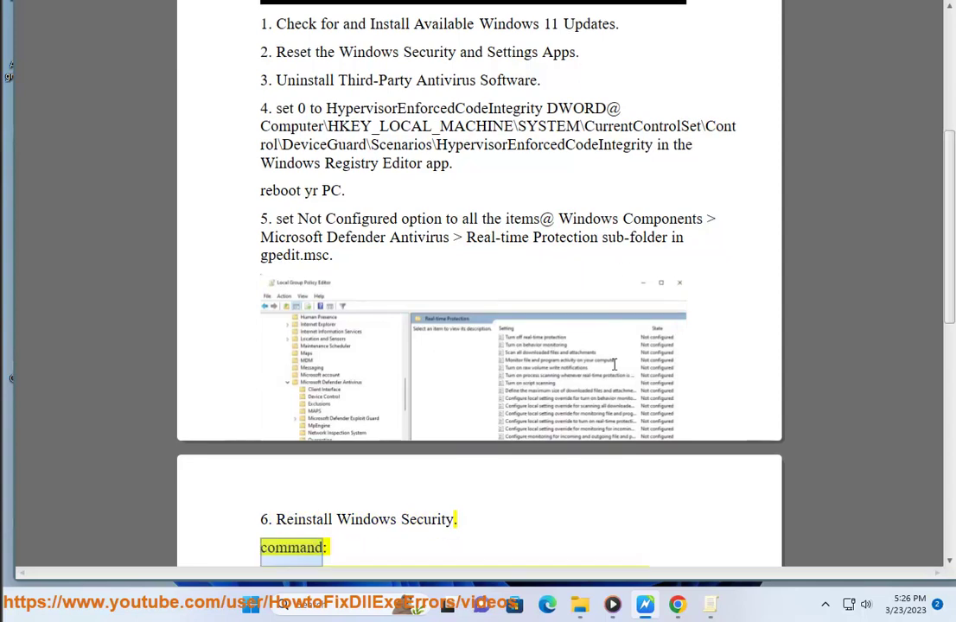
- Search Windows for PowerShell and launch it as administrator, approving the elevation request
click(328, 617)
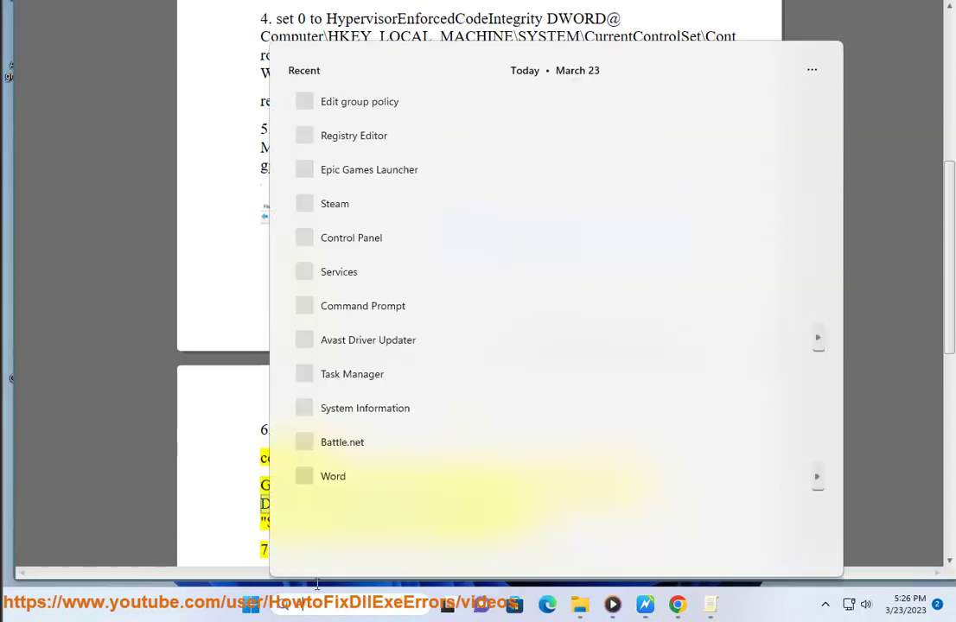
text(P)
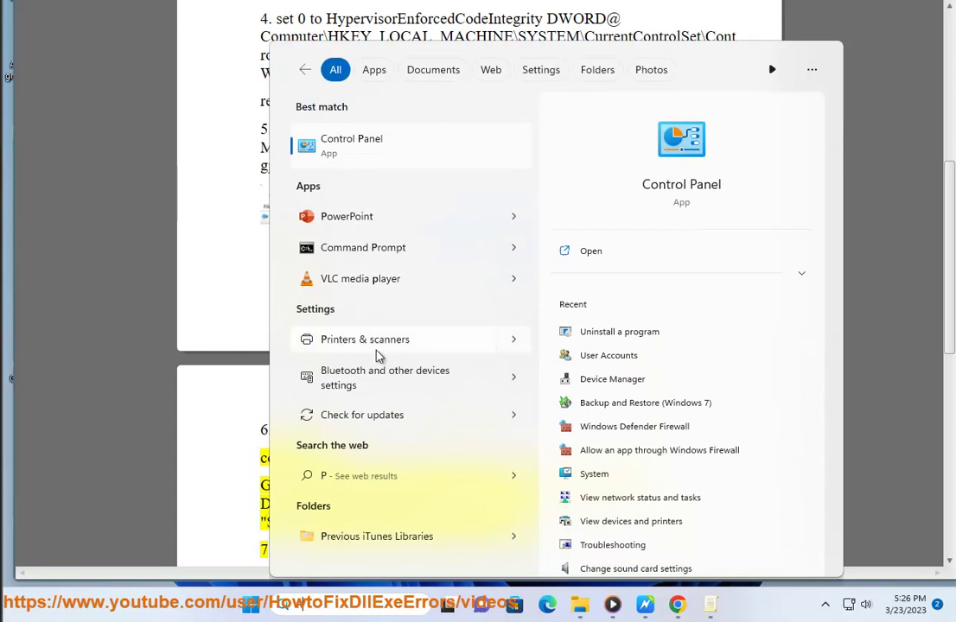
text(P)
key(BackSpace)
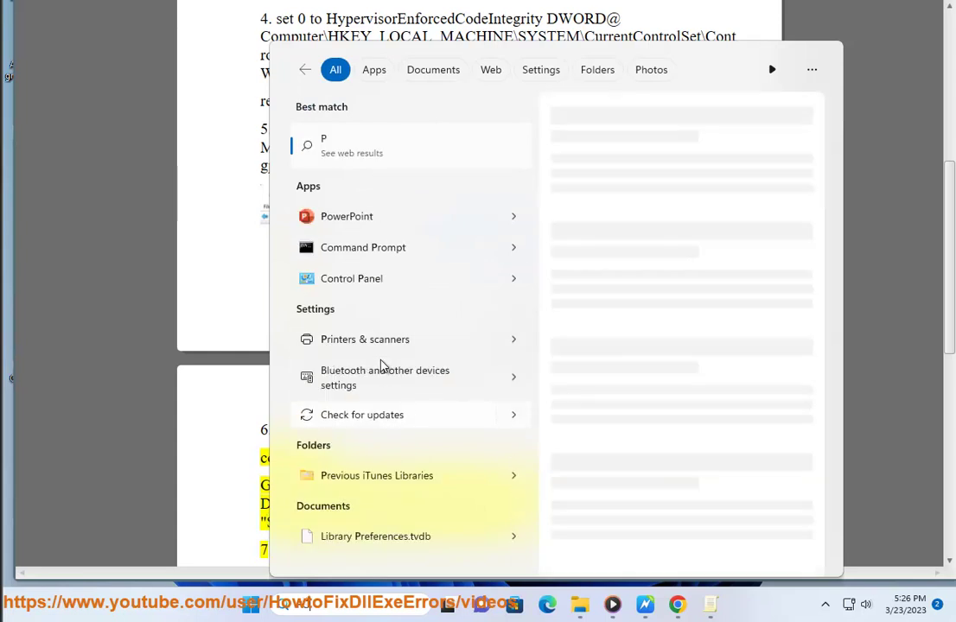
text(OWE)
click(619, 275)
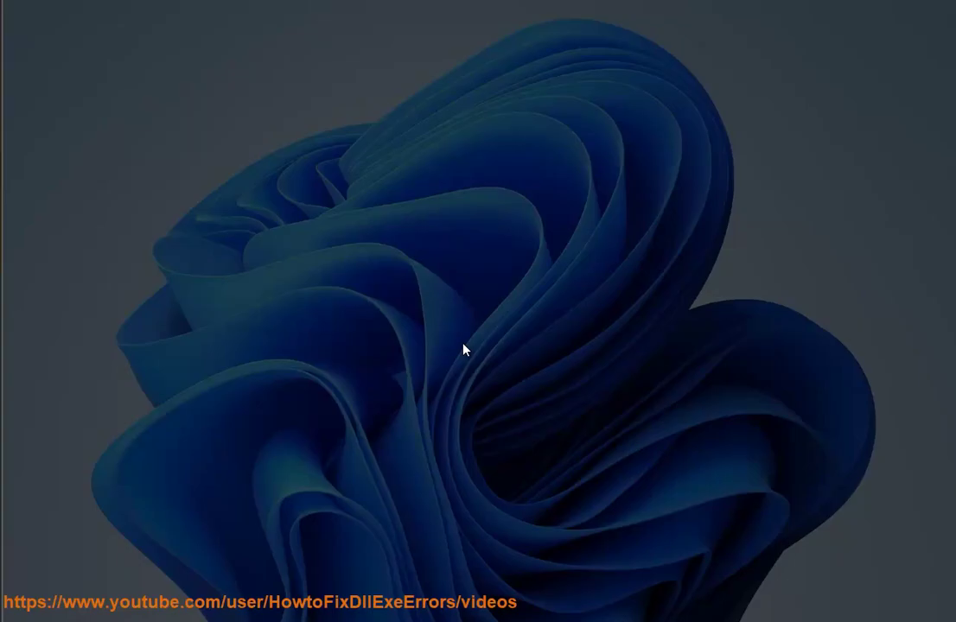
click(399, 389)
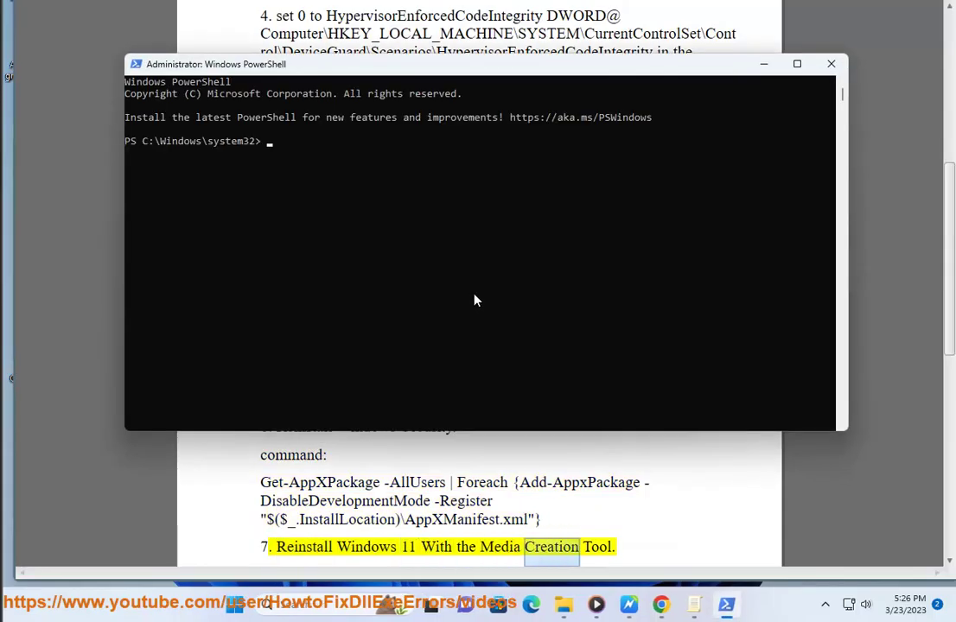